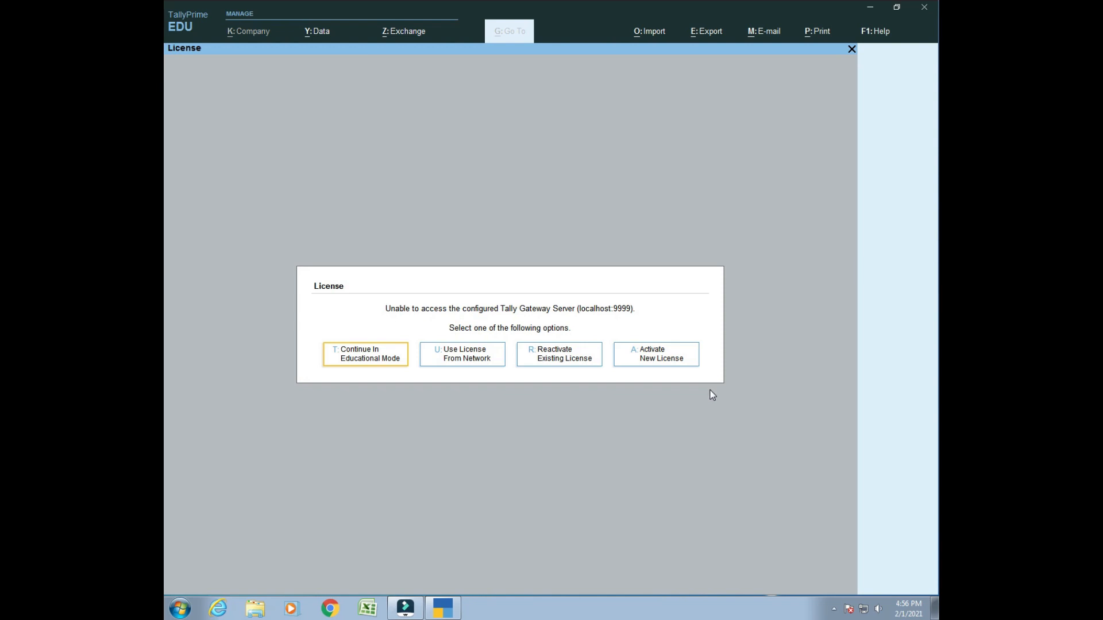
# Review the licence options and continue in Educational Mode
pyautogui.press('Right')
pyautogui.press('Left')
pyautogui.press('Right')
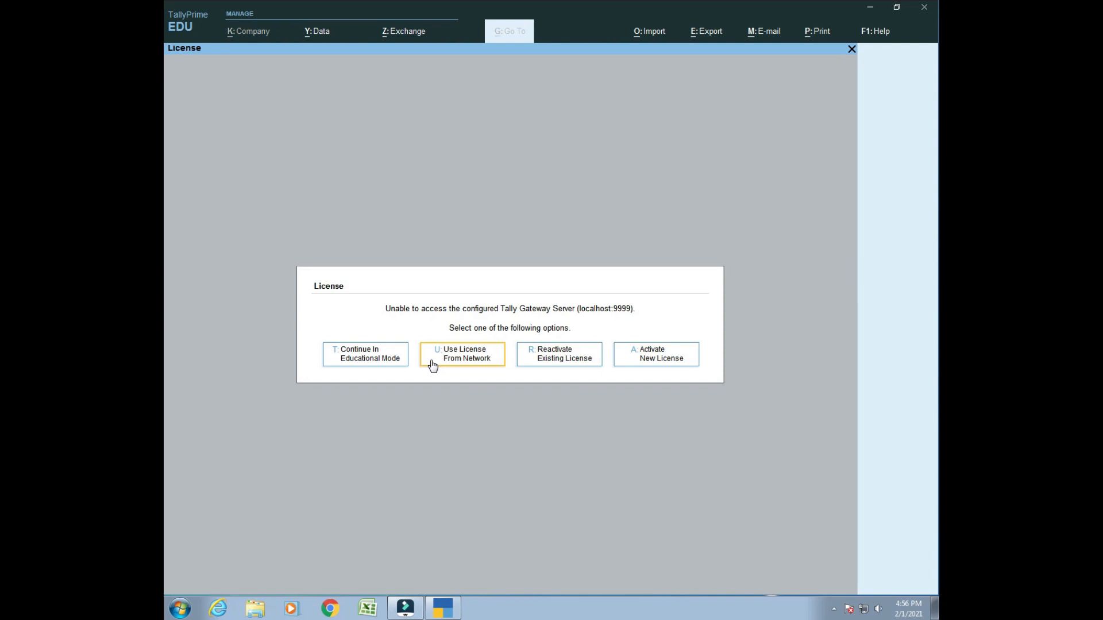
pyautogui.press('Right')
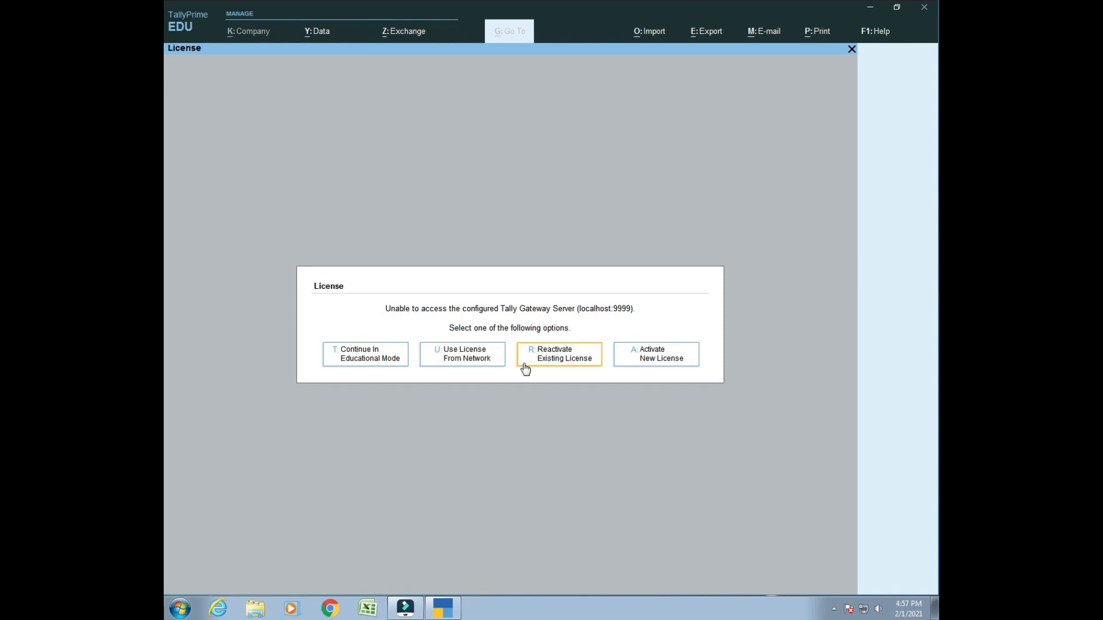
pyautogui.press('Right')
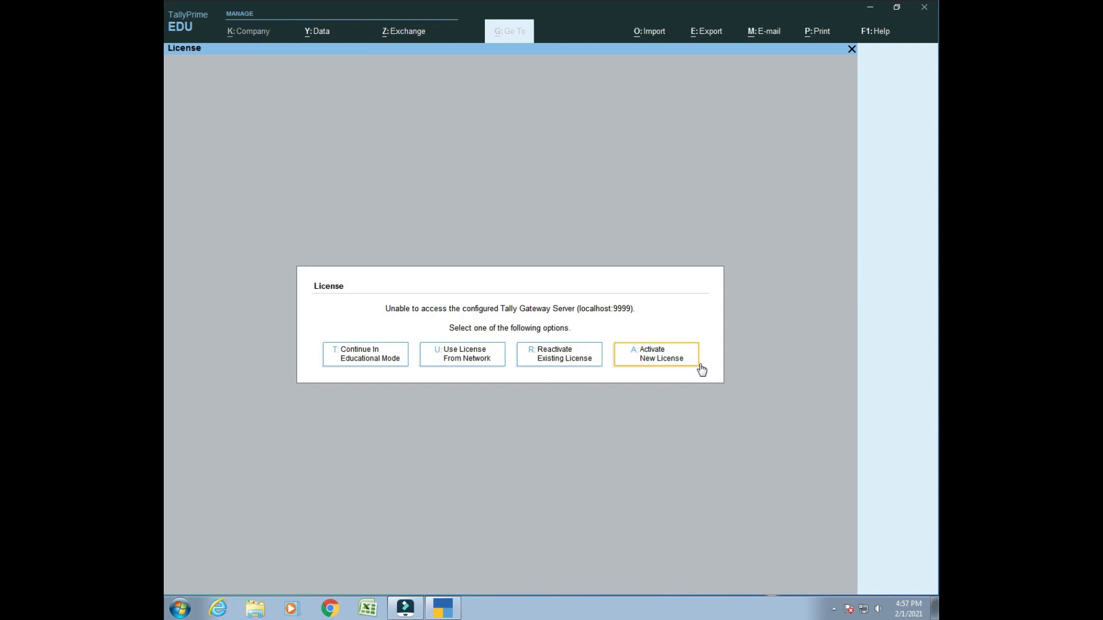
pyautogui.press('Left')
pyautogui.press('Left')
pyautogui.press('Left')
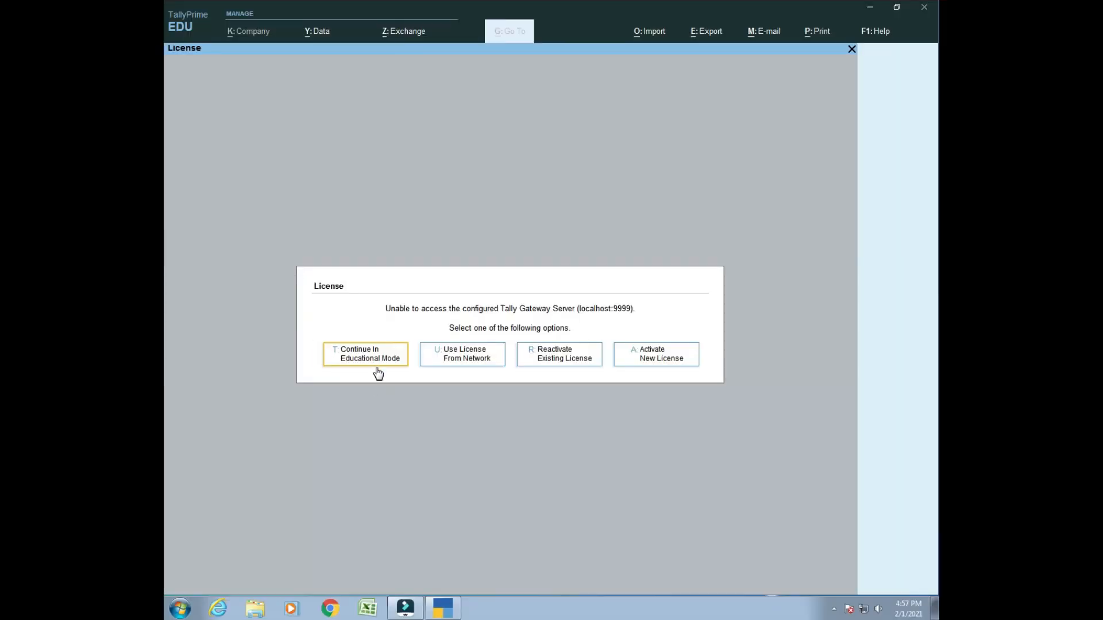
pyautogui.click(377, 358)
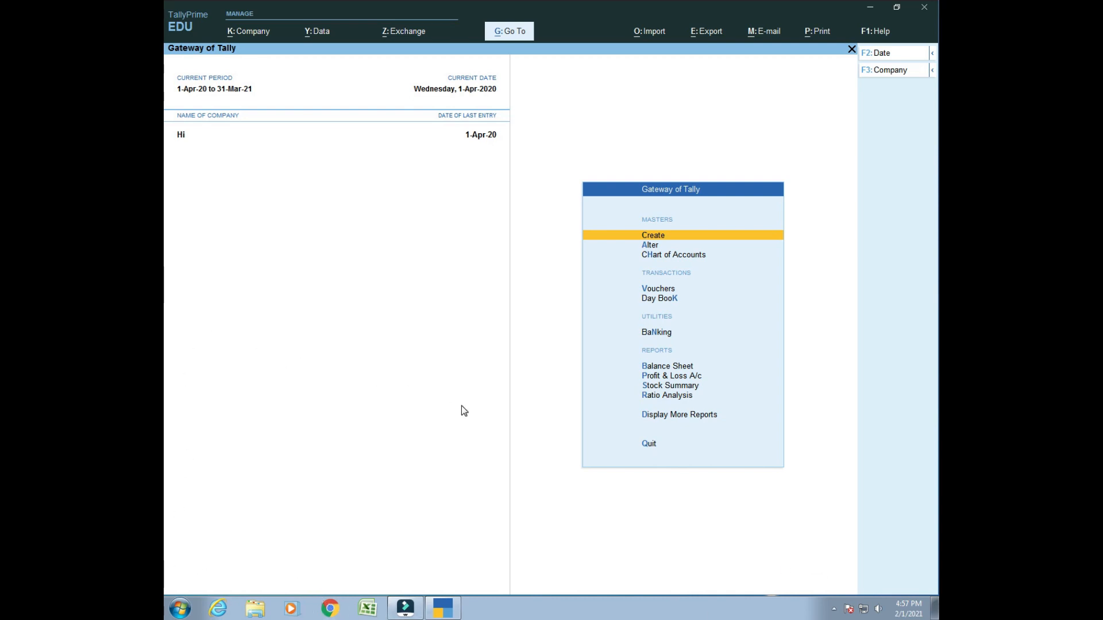
# Examine the additional options offered under Date and Company on the Gateway of Tally screen
pyautogui.press('Down')
pyautogui.press('Up')
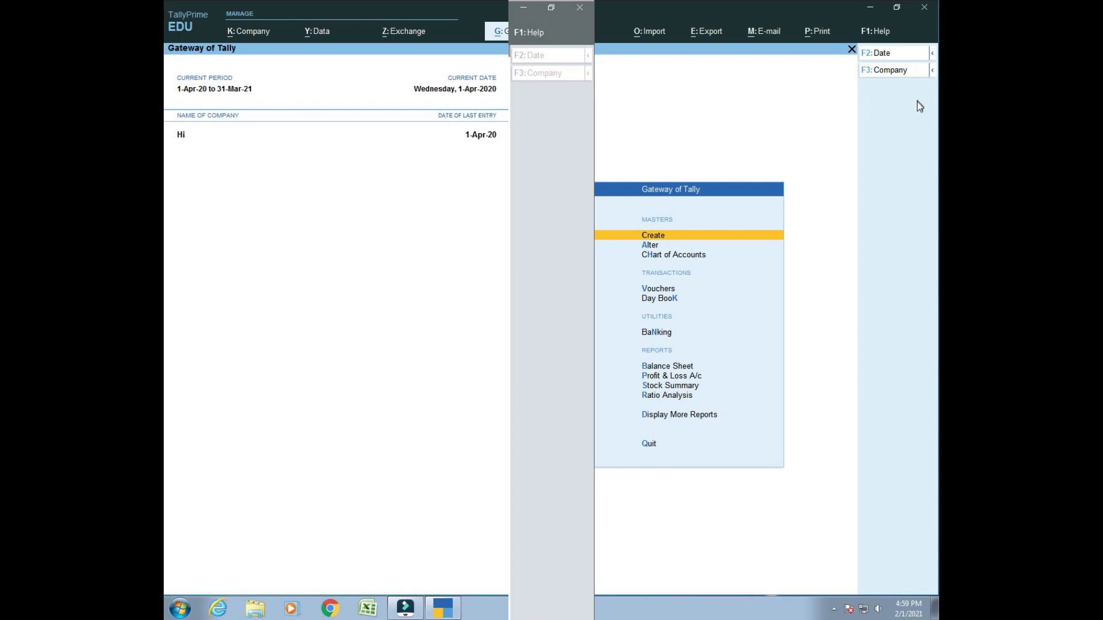
pyautogui.click(932, 59)
pyautogui.click(933, 58)
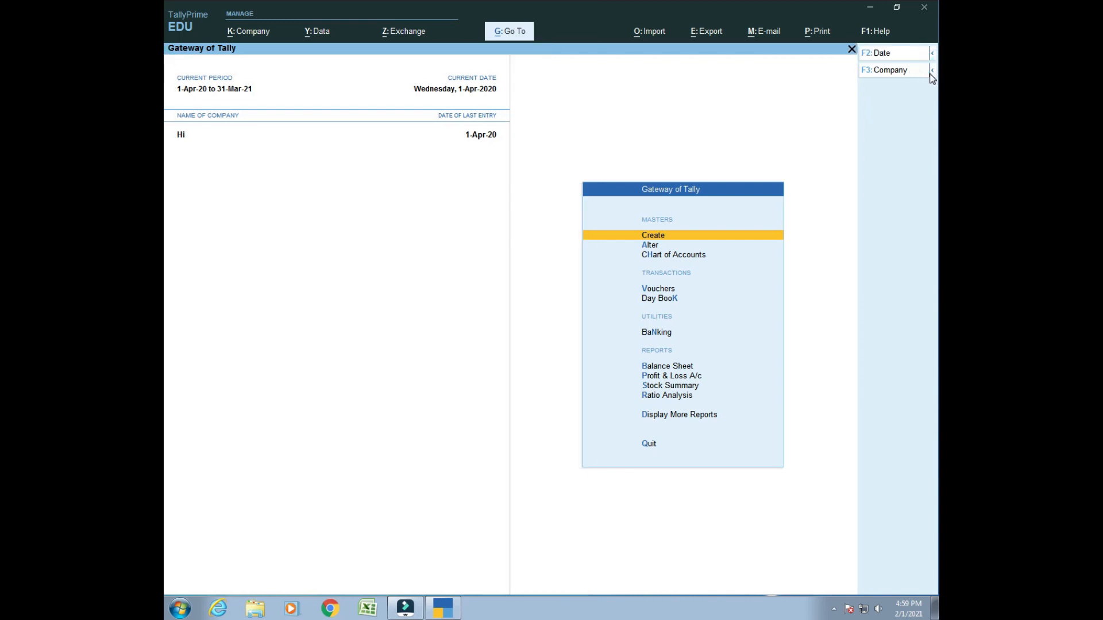
pyautogui.click(931, 72)
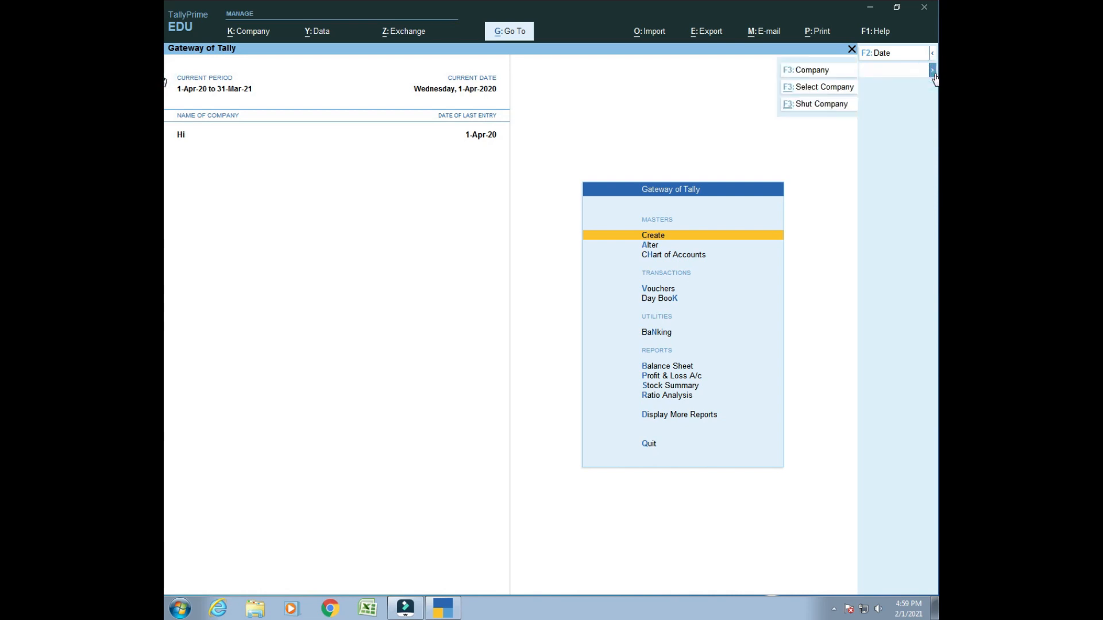
pyautogui.click(933, 73)
pyautogui.click(932, 73)
pyautogui.click(933, 70)
pyautogui.click(932, 53)
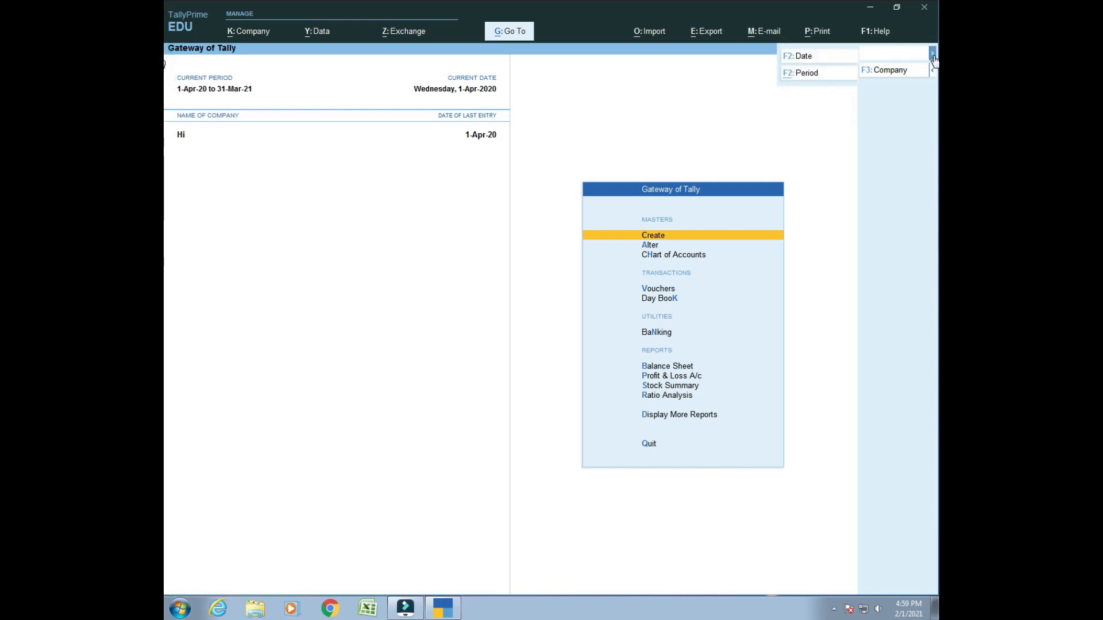
pyautogui.click(932, 54)
pyautogui.click(933, 53)
pyautogui.click(932, 53)
pyautogui.click(933, 72)
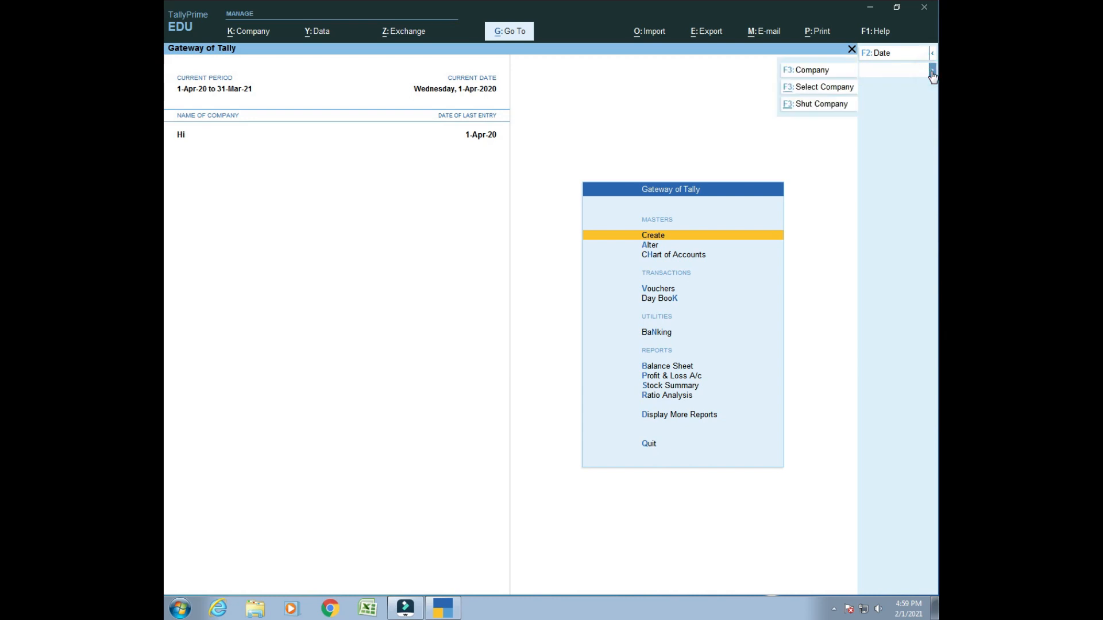
pyautogui.click(932, 71)
pyautogui.click(932, 71)
pyautogui.click(933, 72)
pyautogui.click(932, 53)
pyautogui.click(933, 73)
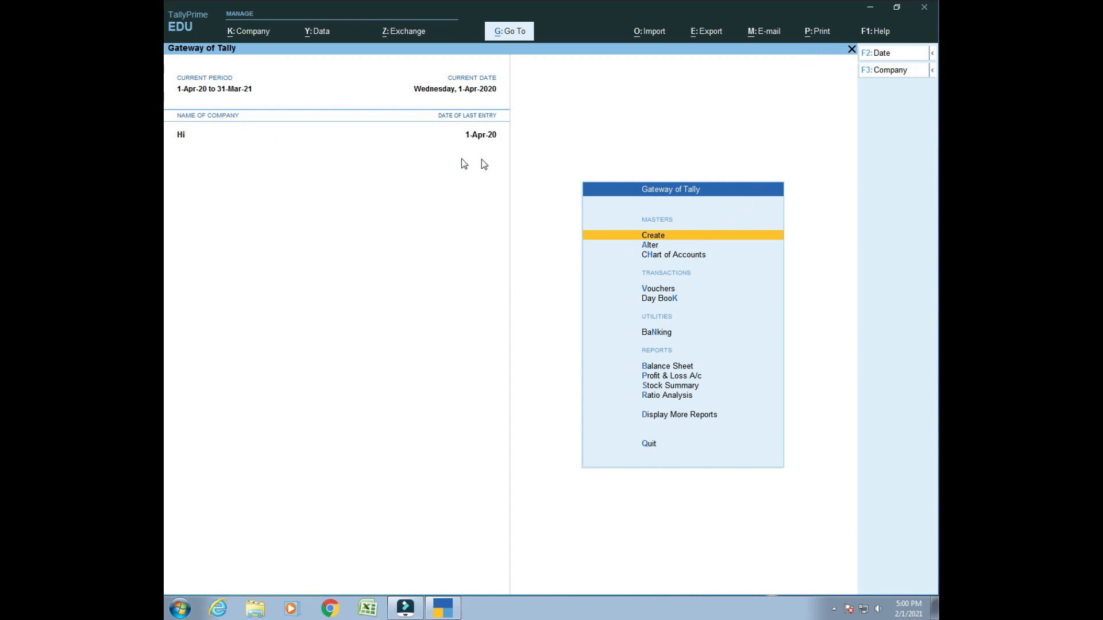
# Shut the open company Hi and confirm the closure
pyautogui.press('ctrl')
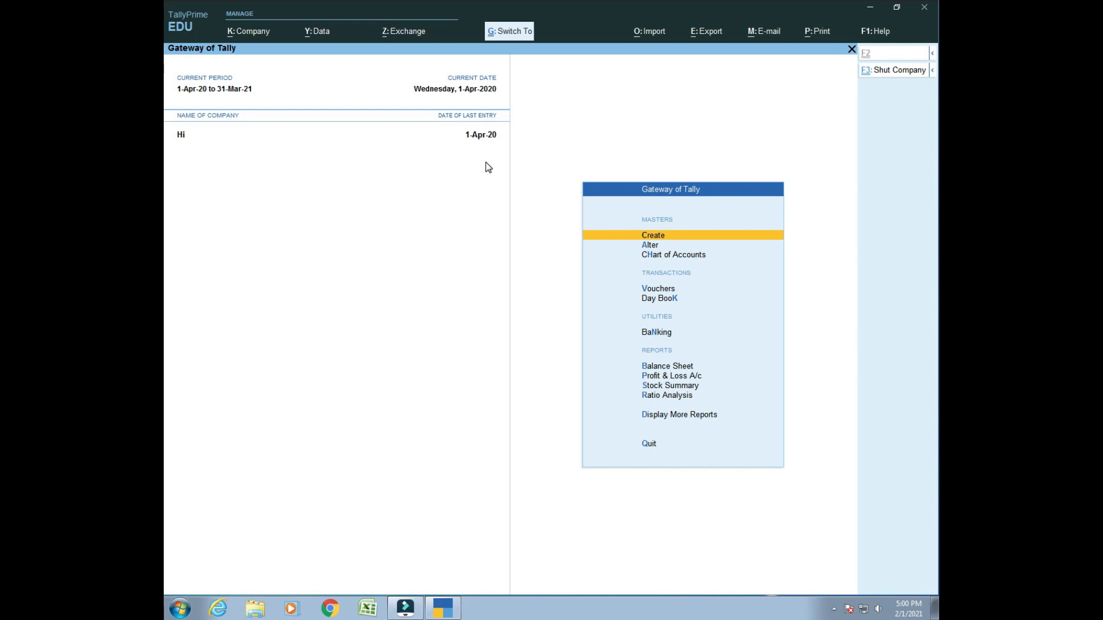
pyautogui.hotkey('ctrl', 'F3')
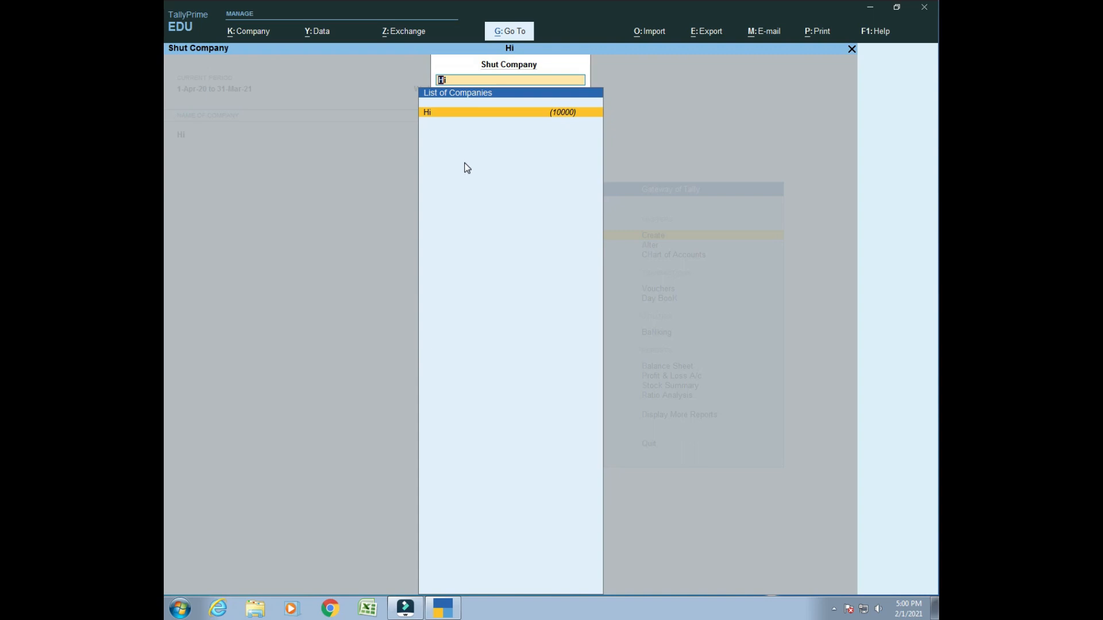
pyautogui.press('Escape')
pyautogui.press('Escape')
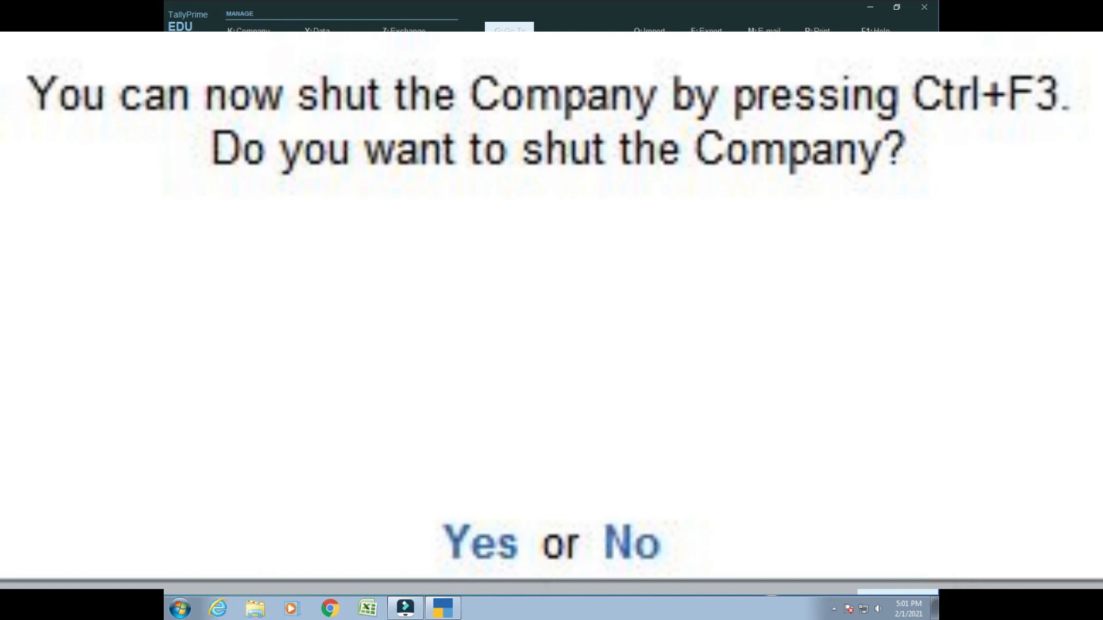
pyautogui.press('y')
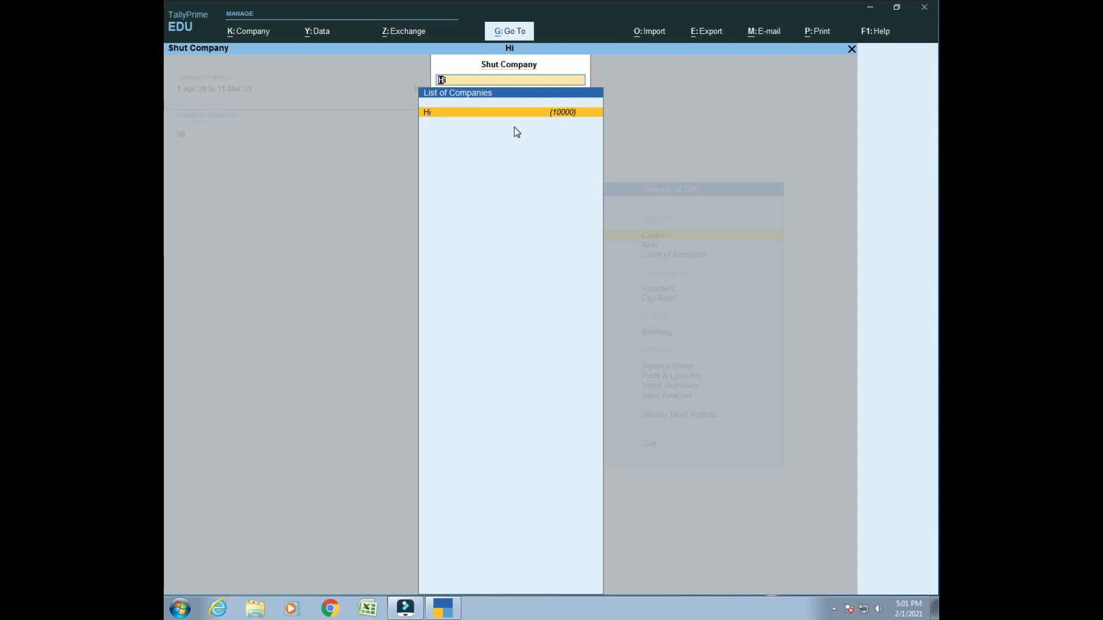
pyautogui.press('Return')
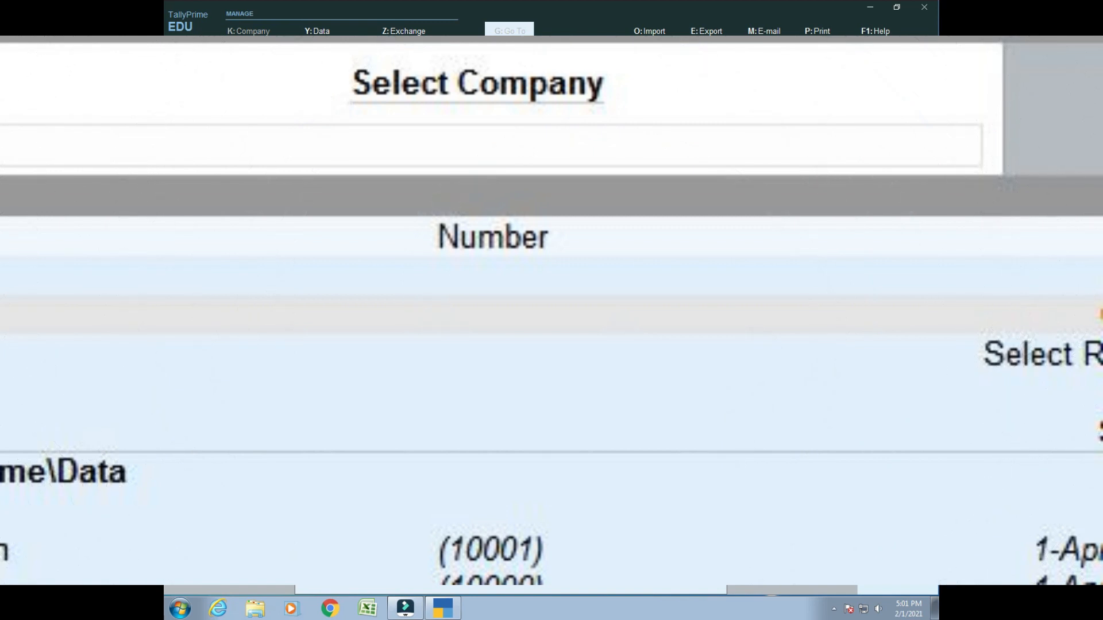
# Clear the company search text and open the form for creating a new company
pyautogui.write('h')
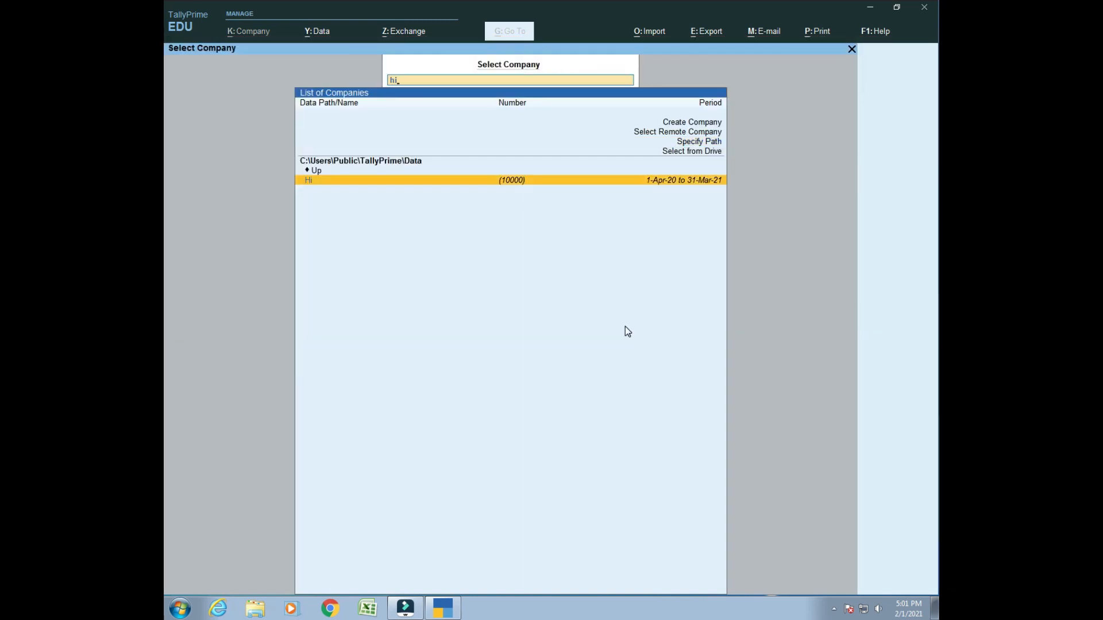
pyautogui.press('BackSpace')
pyautogui.press('BackSpace')
pyautogui.press('Up')
pyautogui.press('Up')
pyautogui.press('Up')
pyautogui.press('Up')
pyautogui.press('Up')
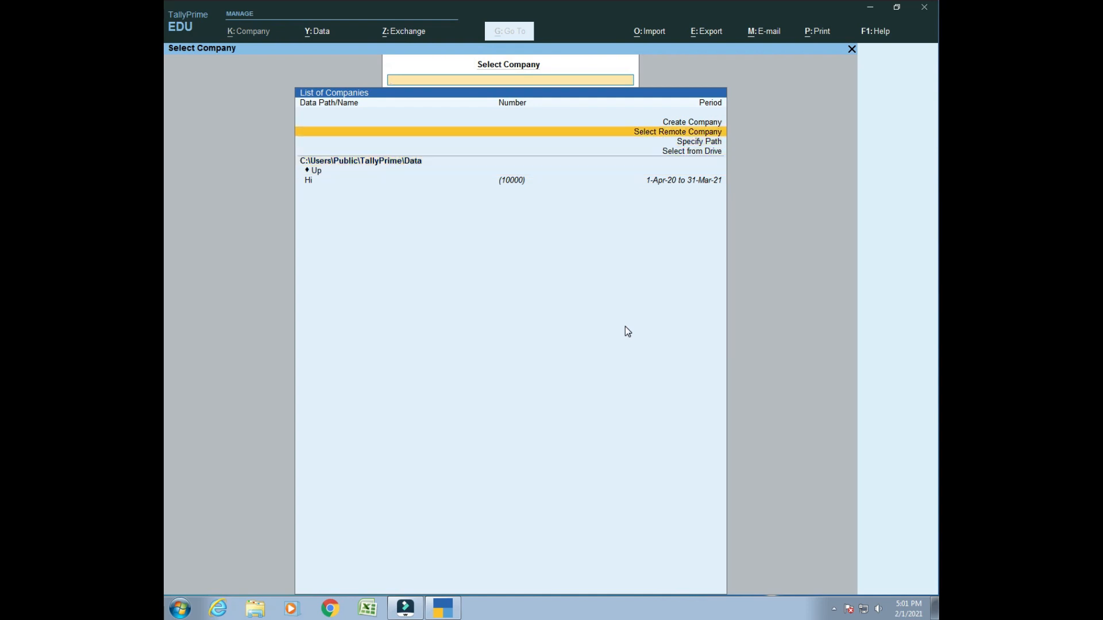
pyautogui.press('Return')
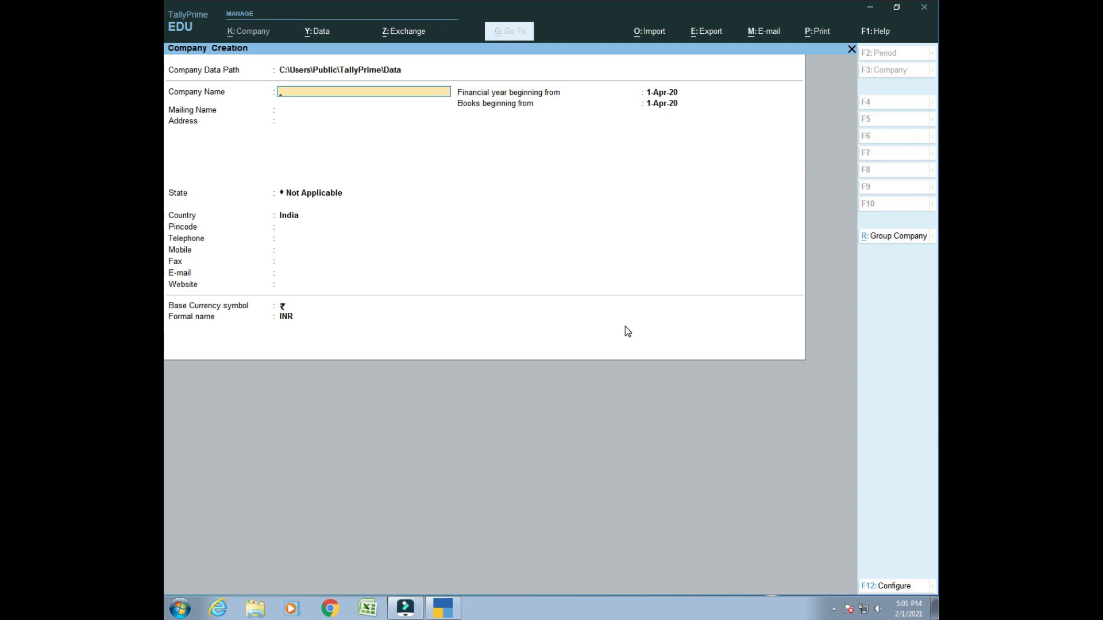
# Name the company Aakash Smart Education, use that as the mailing name, leave the address blank, and set the state to Uttar Pradesh
pyautogui.write('Aaka')
pyautogui.write('sh Smart education')
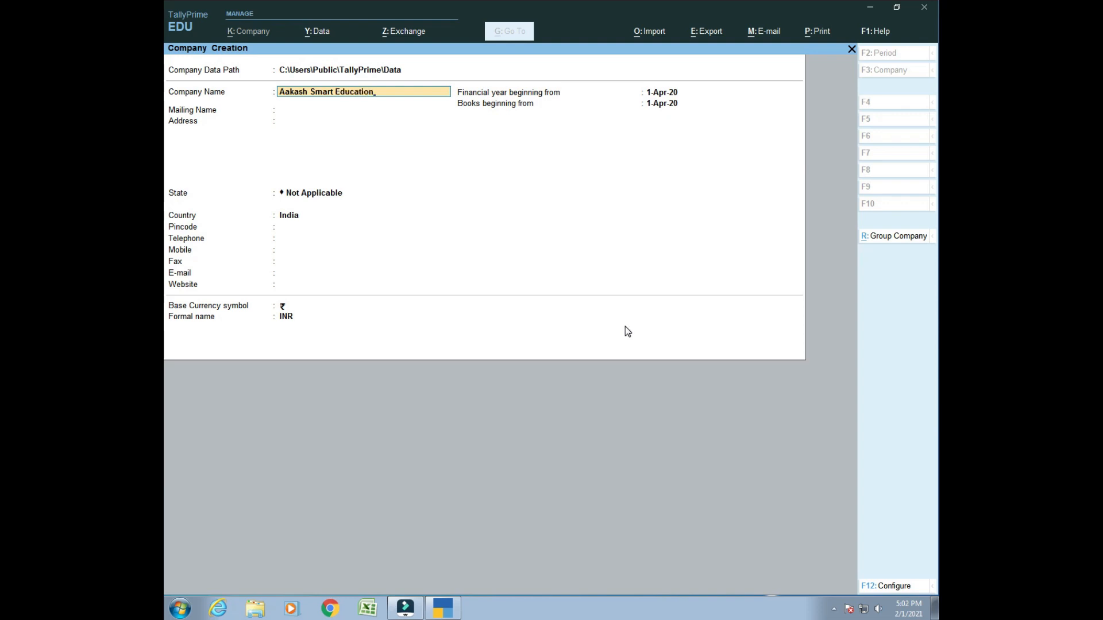
pyautogui.press('Return')
pyautogui.press('Return')
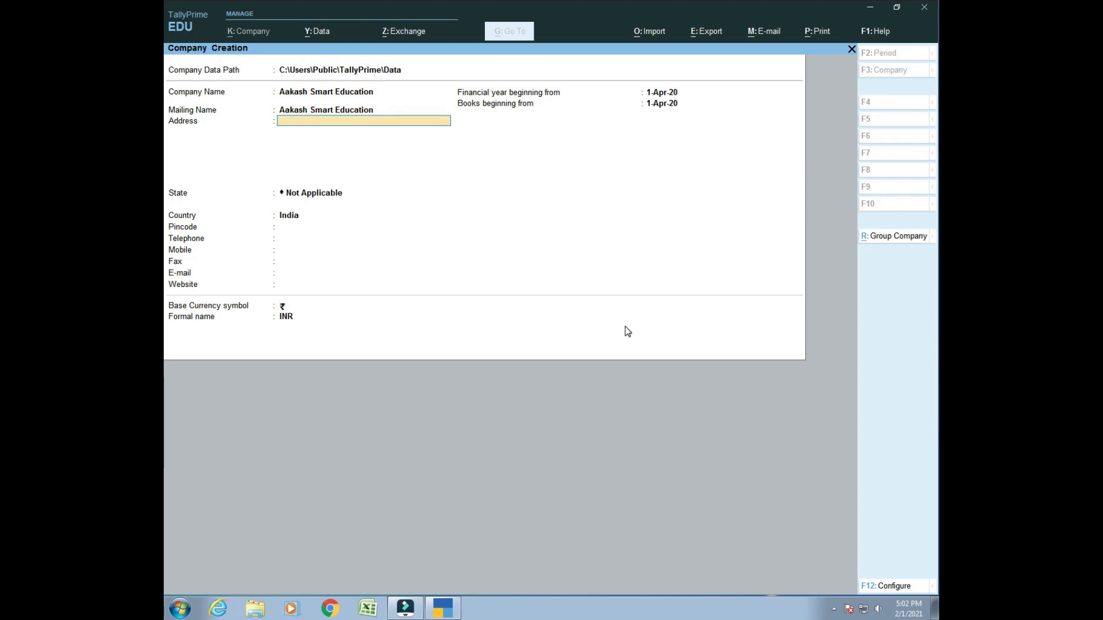
pyautogui.press('Return')
pyautogui.write('U')
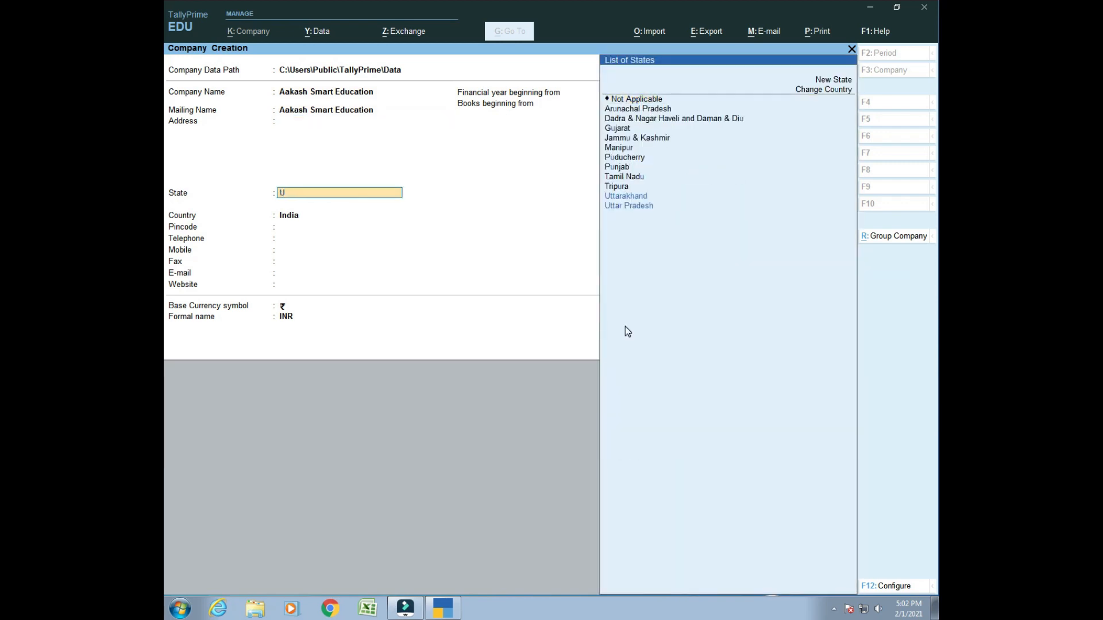
pyautogui.press('Down')
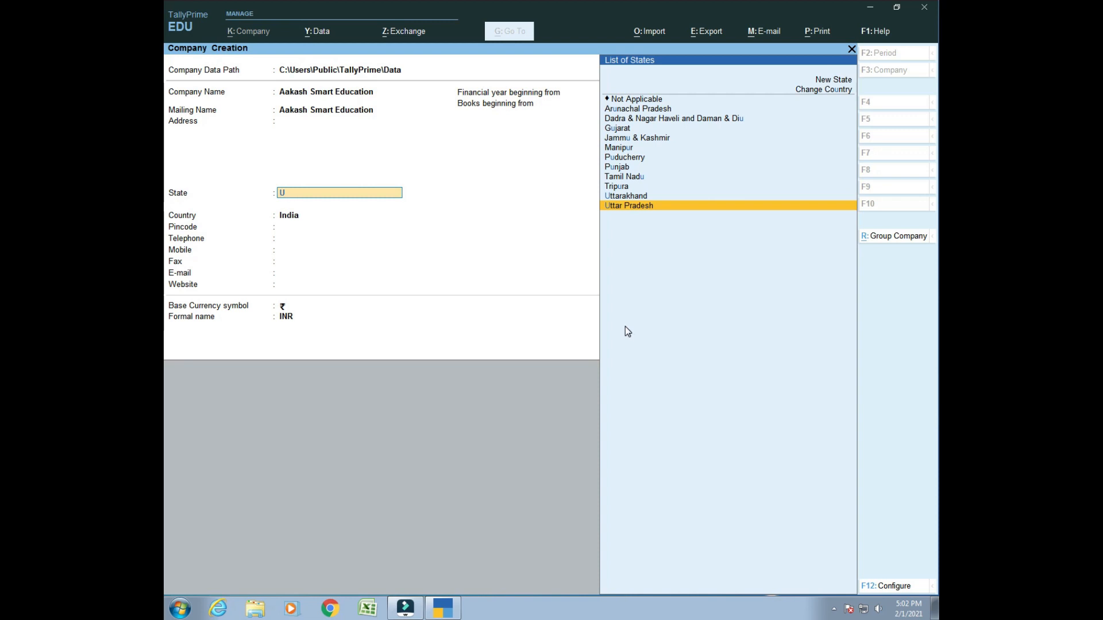
pyautogui.press('Return')
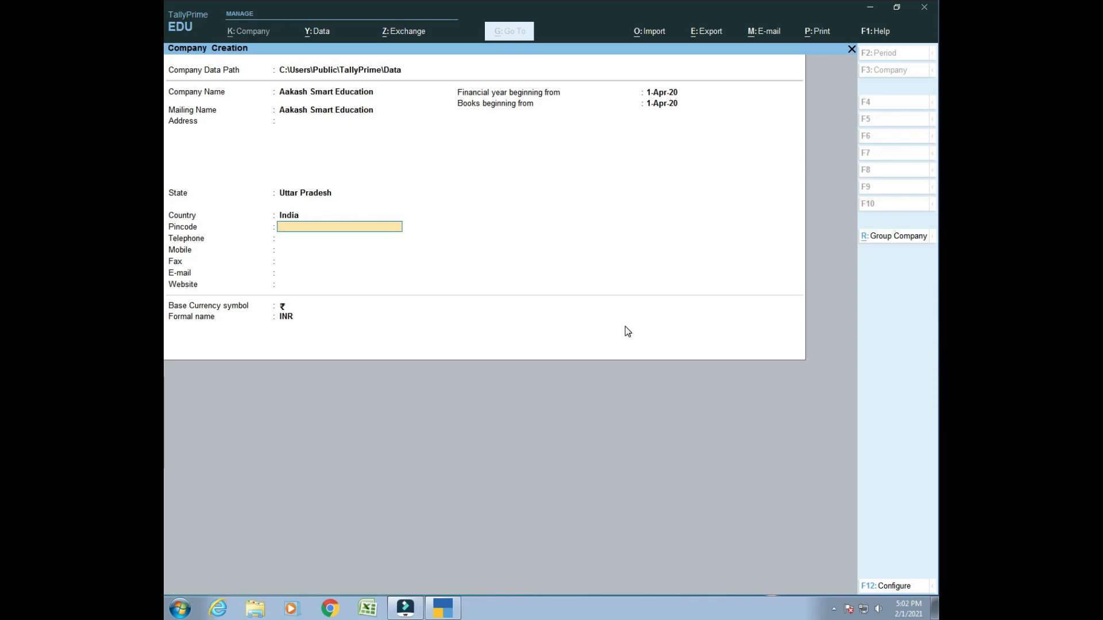
# Leave the pincode and contact fields blank and keep 1-Apr-20 as the financial year and books beginning dates
pyautogui.press('Return')
pyautogui.press('Return')
pyautogui.press('Return')
pyautogui.press('Return')
pyautogui.press('Return')
pyautogui.press('Return')
pyautogui.press('Return')
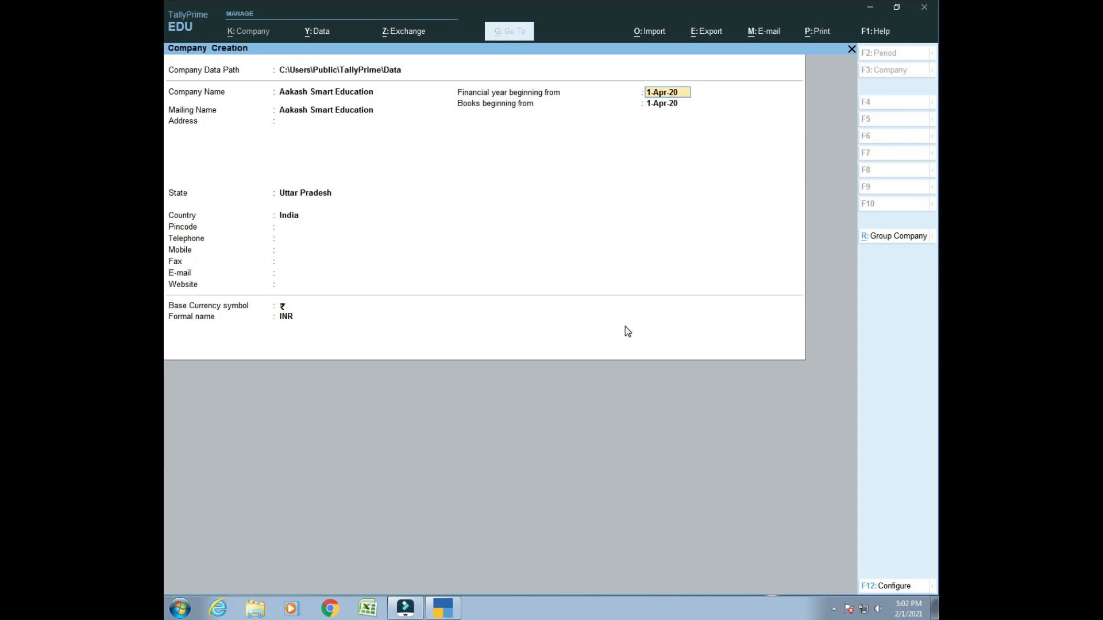
pyautogui.press('Return')
pyautogui.press('Return')
pyautogui.press('Return')
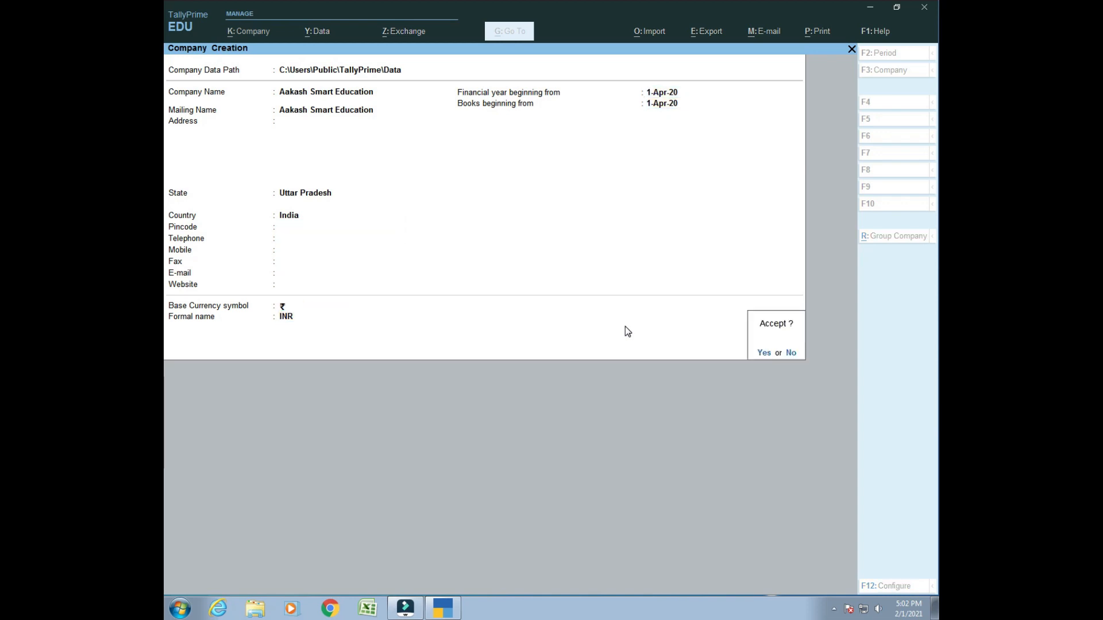
# Go back from the acceptance prompt to review the financial year and books beginning dates
pyautogui.press('Escape')
pyautogui.press('Up')
pyautogui.press('Up')
pyautogui.press('Up')
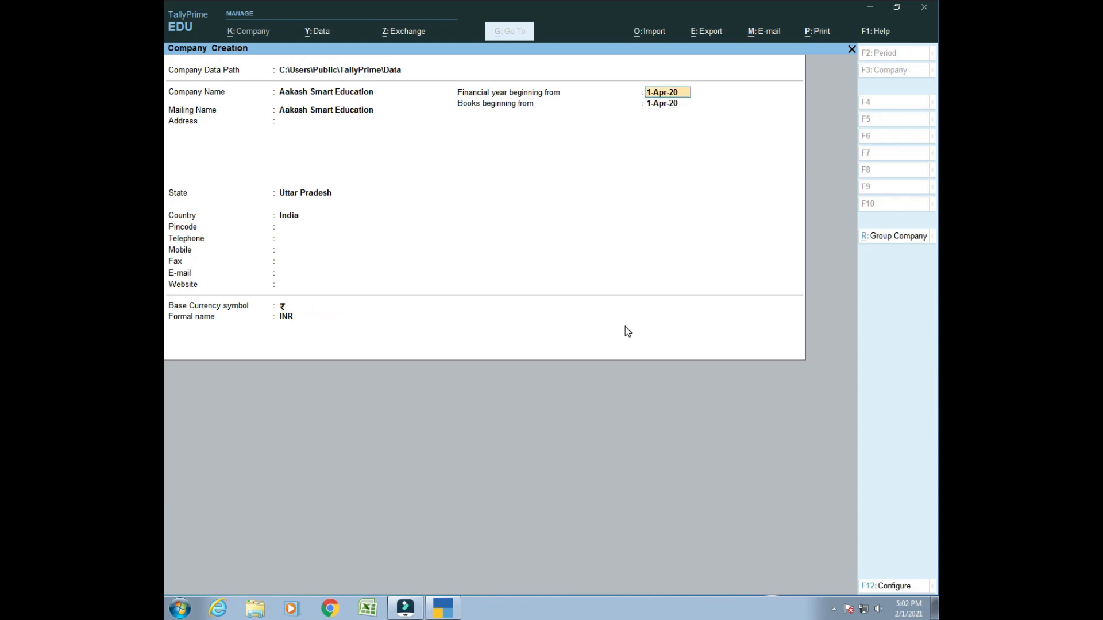
pyautogui.press('Down')
pyautogui.press('Up')
pyautogui.press('Down')
pyautogui.press('Up')
pyautogui.press('Down')
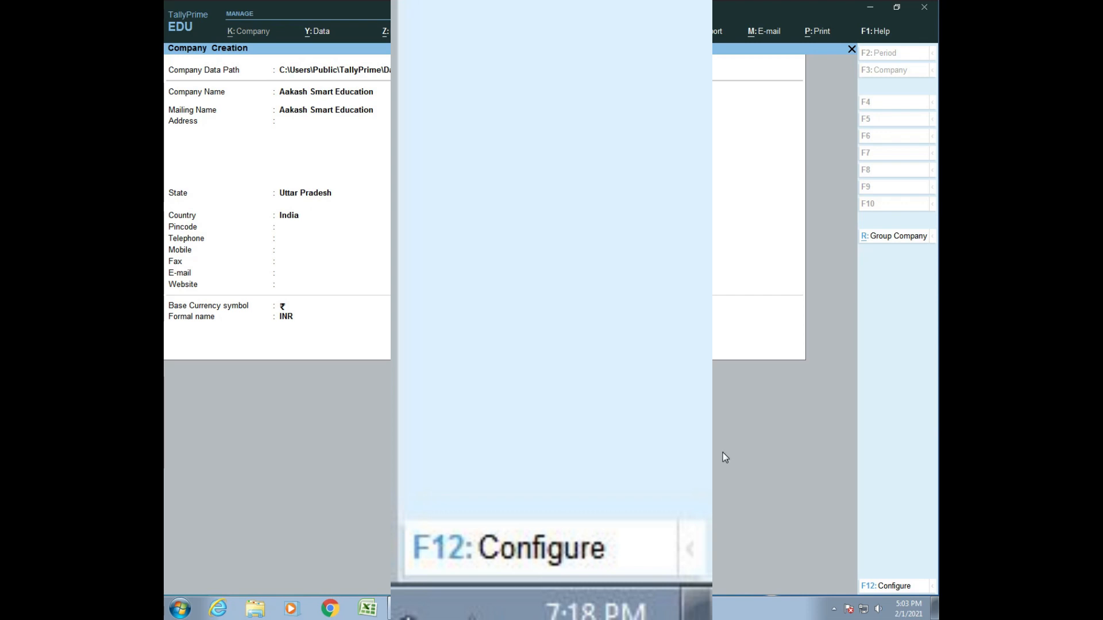
# Open the company creation configuration and review its contact, TallyVault, access control and base currency options
pyautogui.click(901, 587)
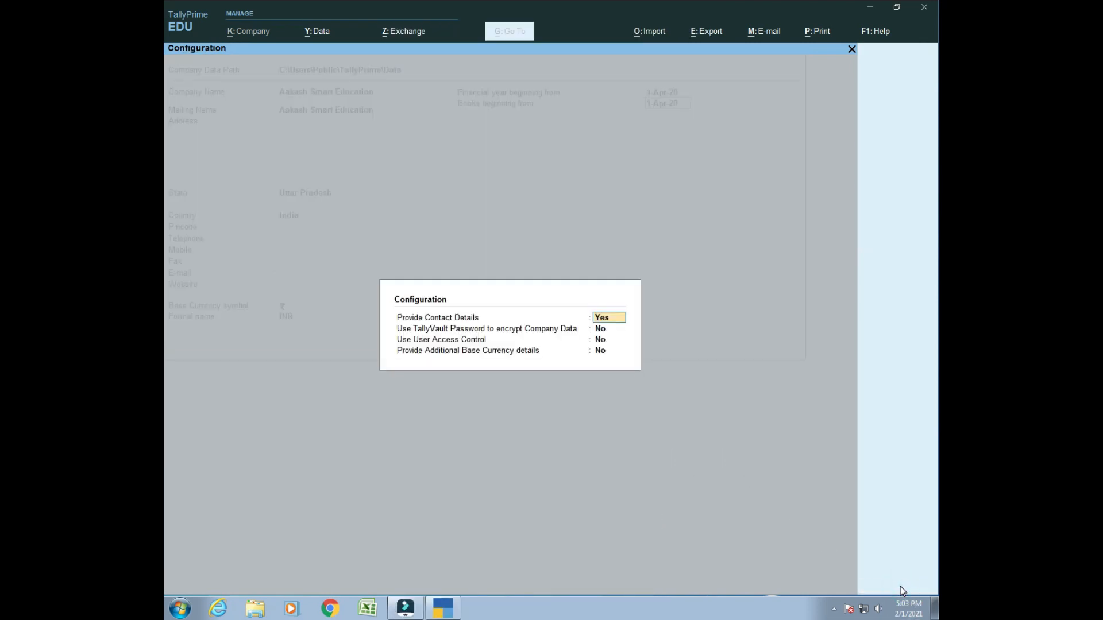
pyautogui.press('Return')
pyautogui.press('Return')
pyautogui.press('Return')
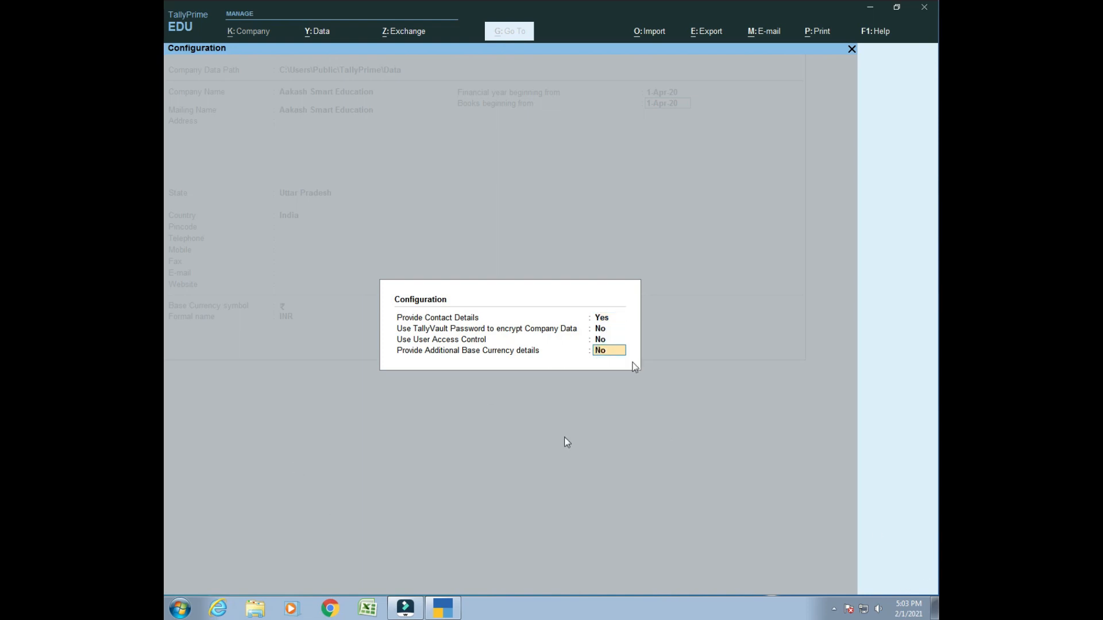
pyautogui.press('Up')
pyautogui.press('Up')
pyautogui.press('Up')
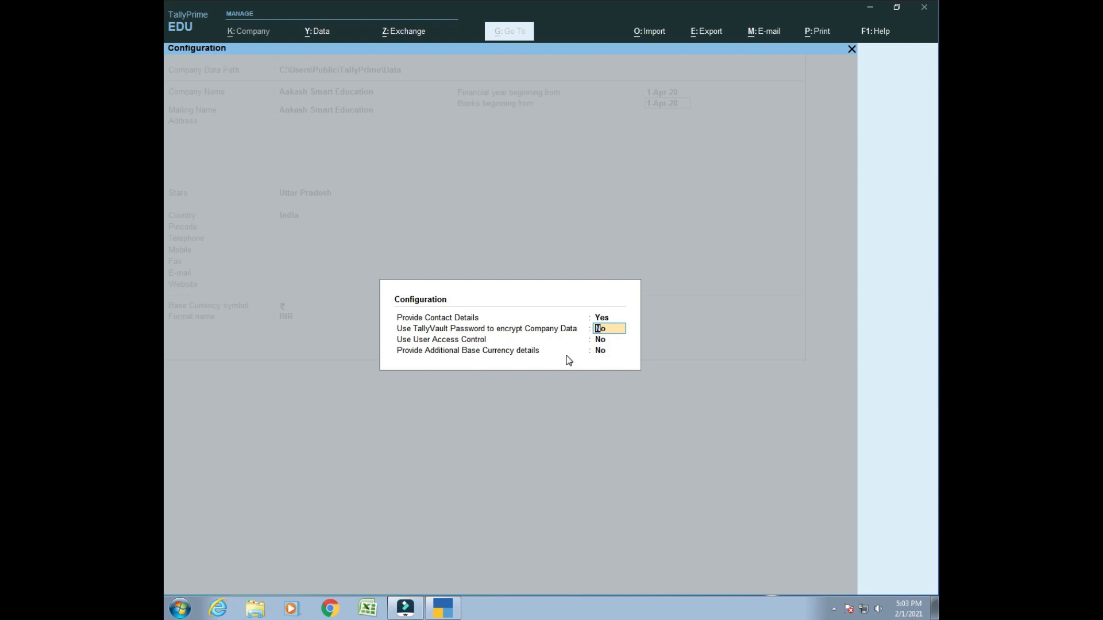
pyautogui.press('Down')
pyautogui.press('Down')
pyautogui.press('Down')
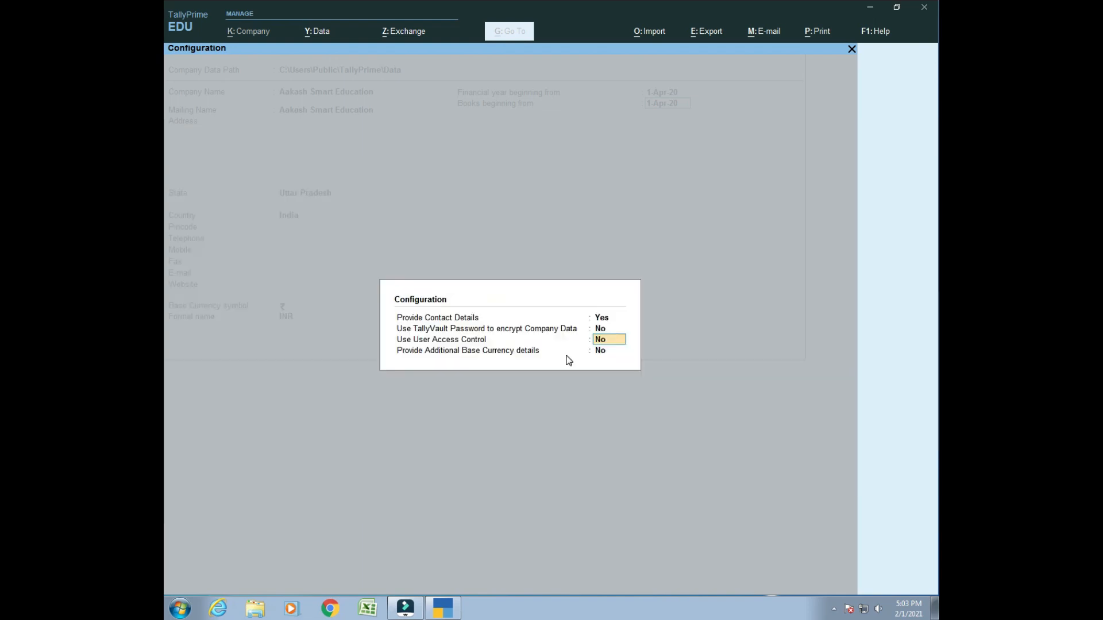
pyautogui.press('Up')
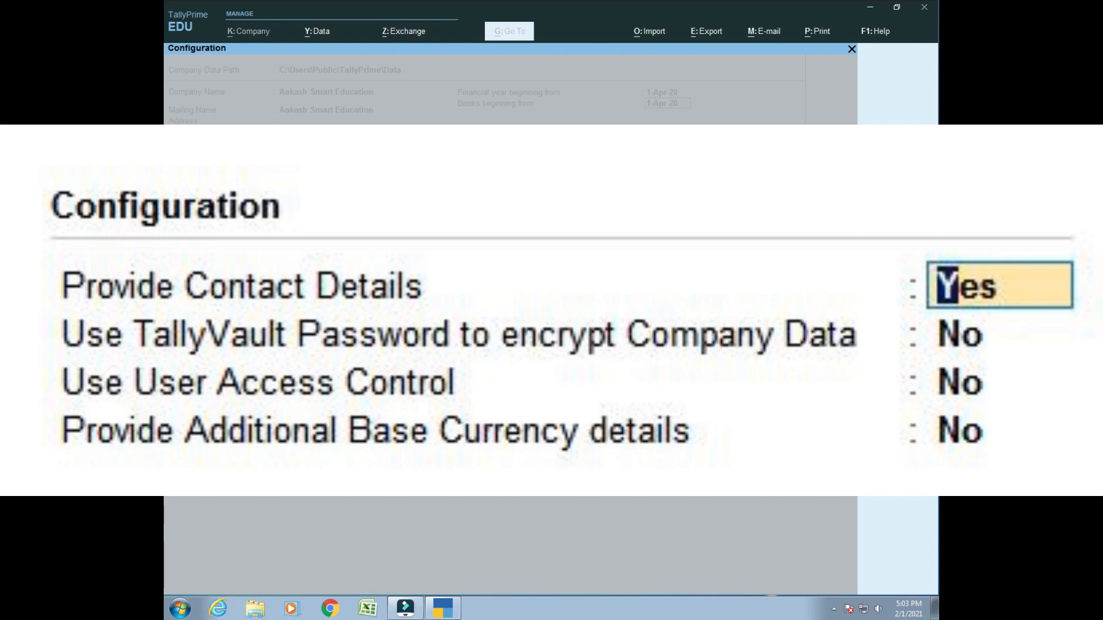
# Enable contact details, TallyVault password encryption, user access control and additional base currency details, and review the added company creation fields
pyautogui.write('y')
pyautogui.press('Return')
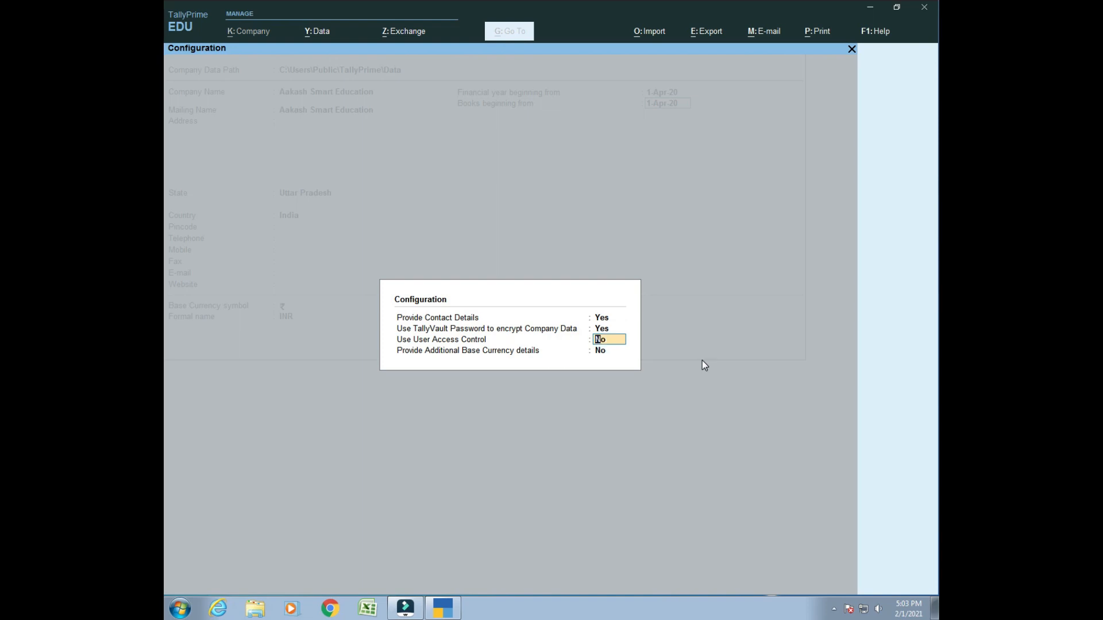
pyautogui.write('y')
pyautogui.press('Return')
pyautogui.write('y')
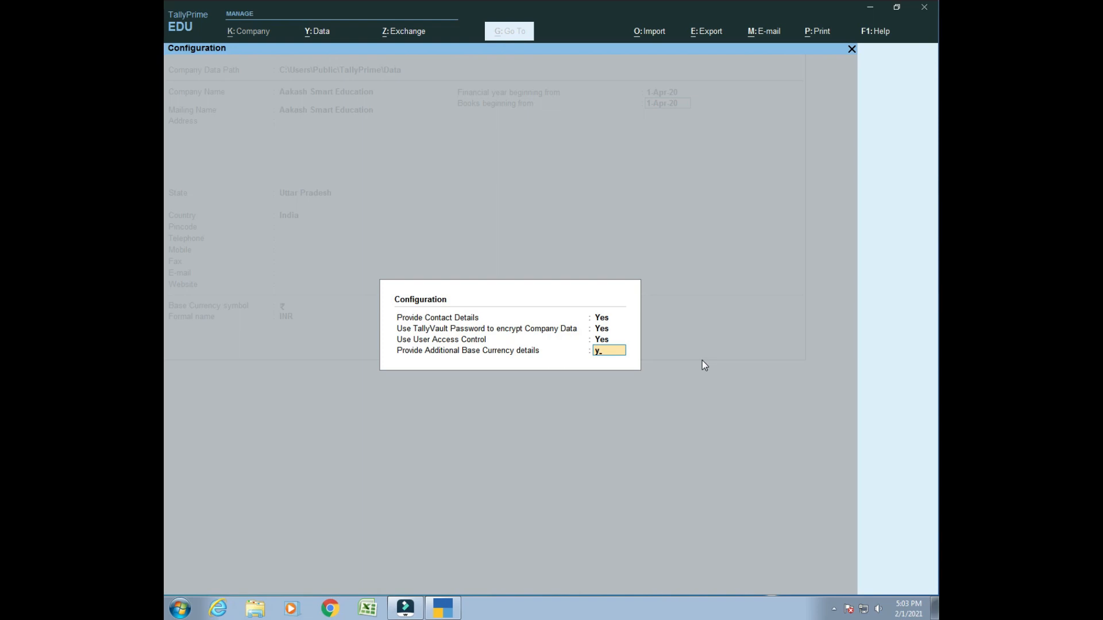
pyautogui.press('Return')
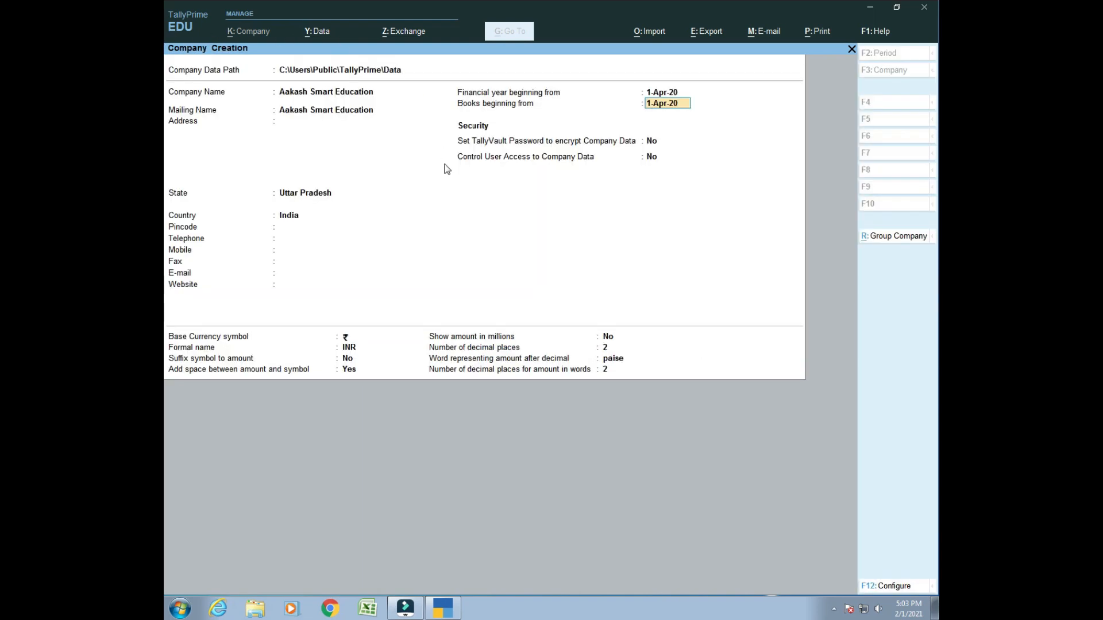
pyautogui.scroll(1, 337, 329)
pyautogui.scroll(-1, 337, 329)
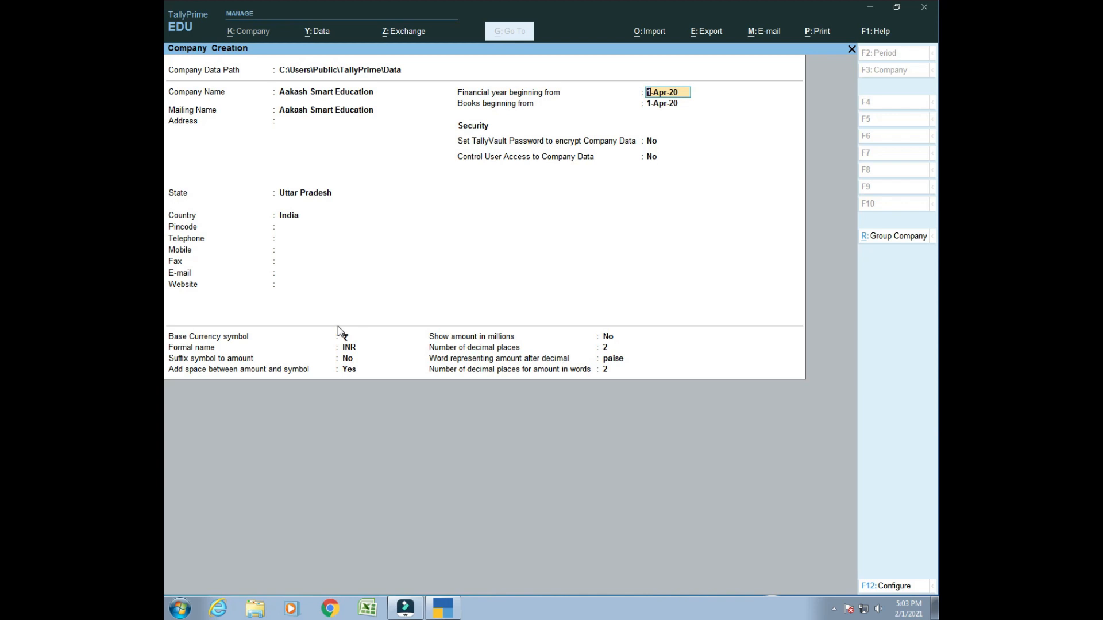
# Keep contact details enabled and set TallyVault password, user access control and additional base currency details to No in the company creation configuration
pyautogui.press('F12')
pyautogui.write('y')
pyautogui.press('Return')
pyautogui.write('n')
pyautogui.press('Return')
pyautogui.write('n')
pyautogui.press('Return')
pyautogui.write('n')
pyautogui.press('Return')
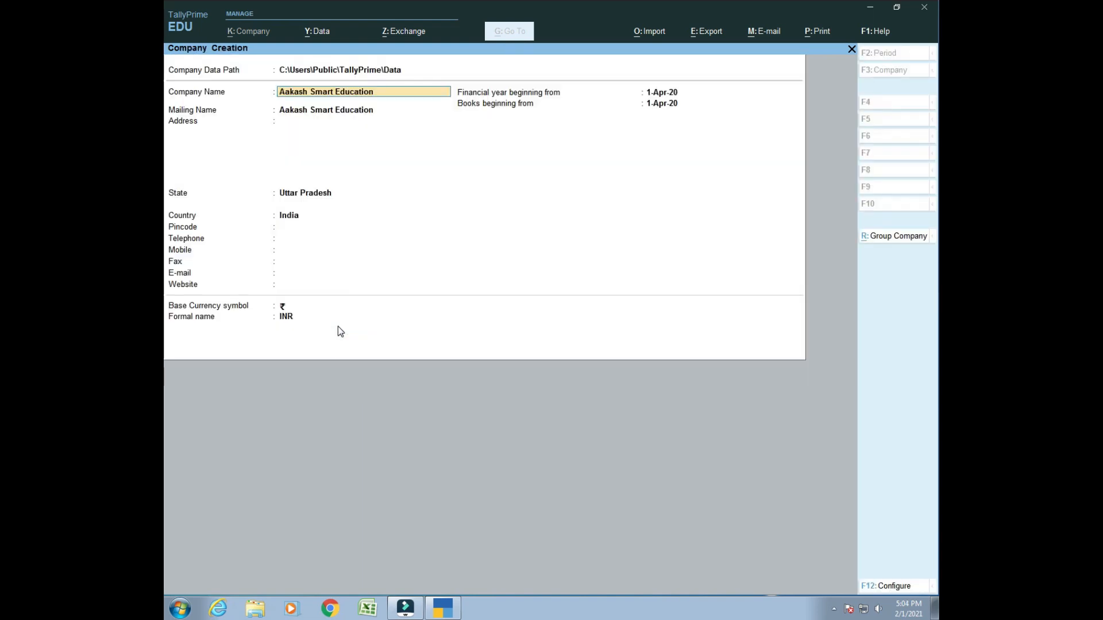
# Keep the entered company details, blank contact fields and INR base currency, and accept the creation of the company
pyautogui.press('Return')
pyautogui.press('Return')
pyautogui.press('Return')
pyautogui.press('Return')
pyautogui.press('Return')
pyautogui.press('Return')
pyautogui.press('Return')
pyautogui.press('Return')
pyautogui.press('Return')
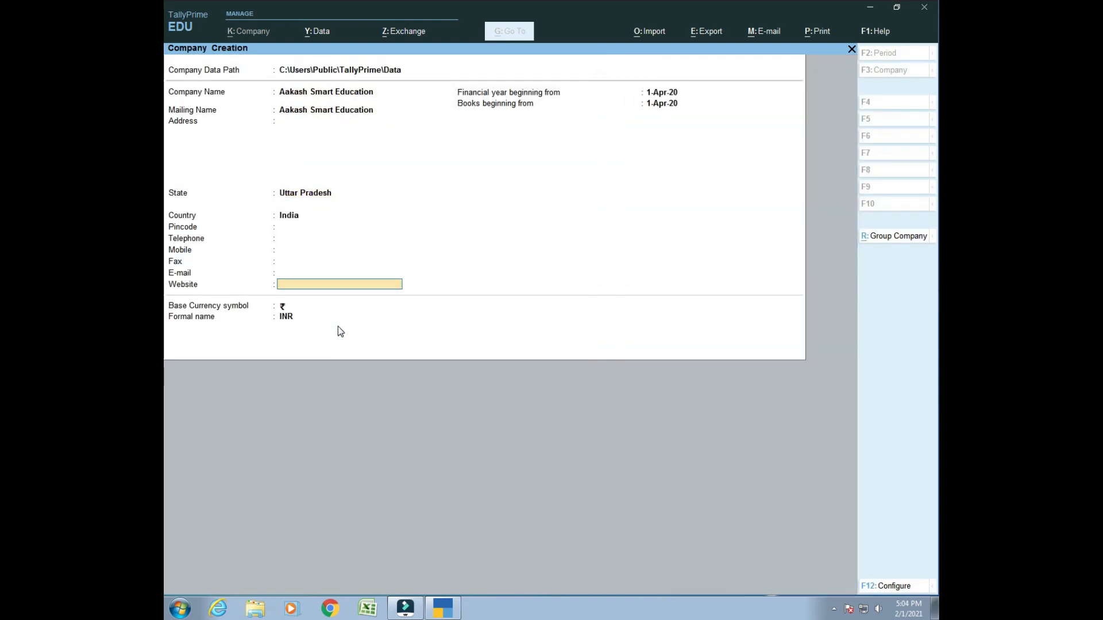
pyautogui.press('Return')
pyautogui.press('Return')
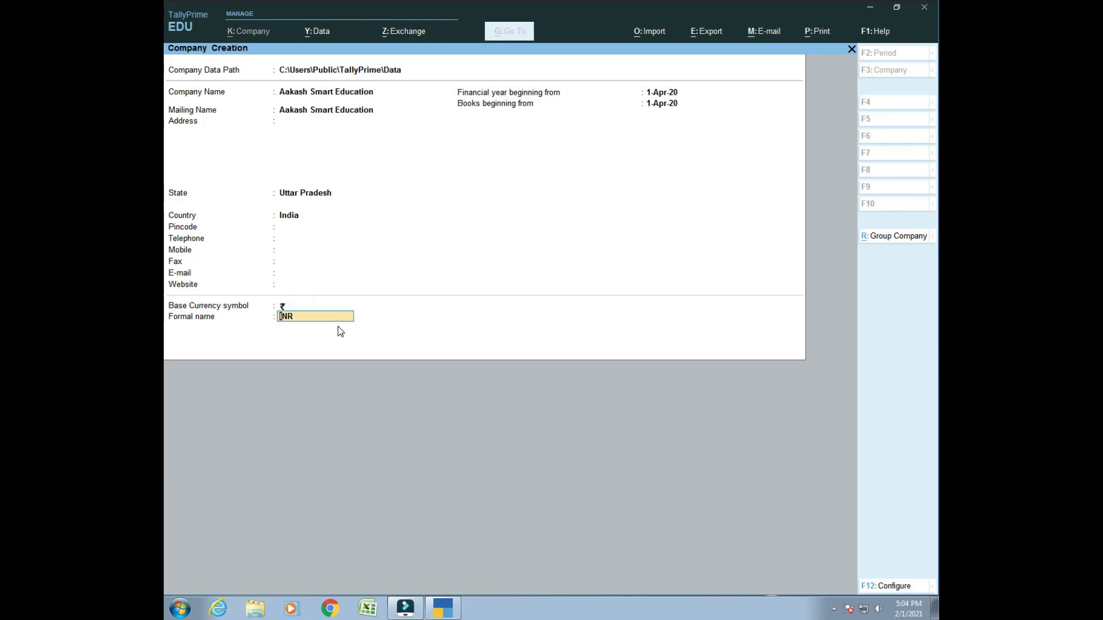
pyautogui.press('Return')
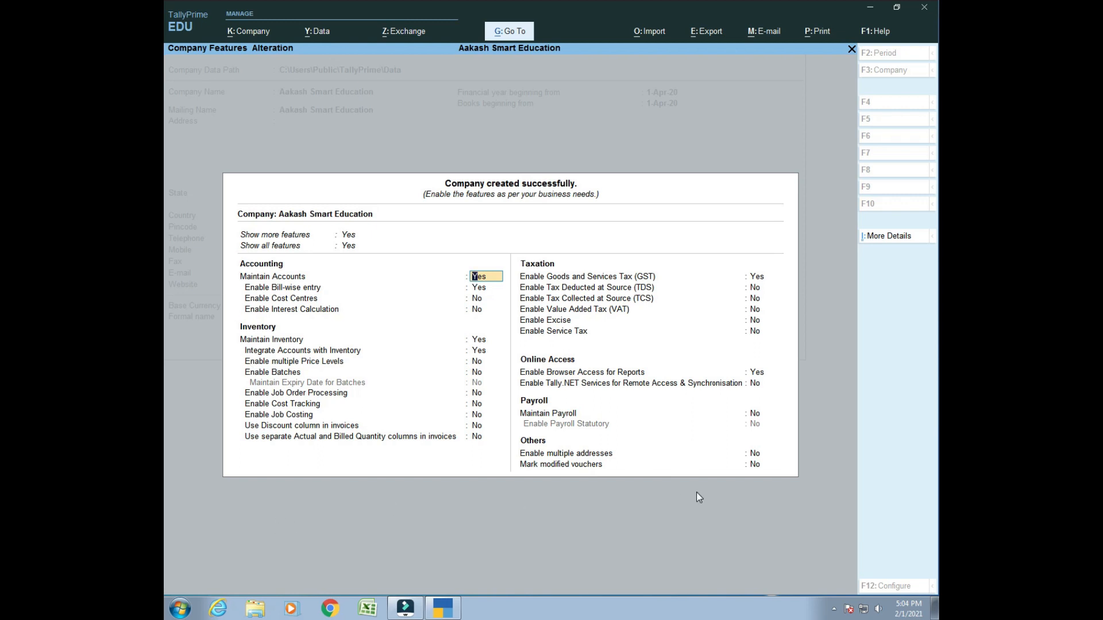
# Set Show all features and Show more features to No in the company features
pyautogui.press('Up')
pyautogui.write('n')
pyautogui.press('Return')
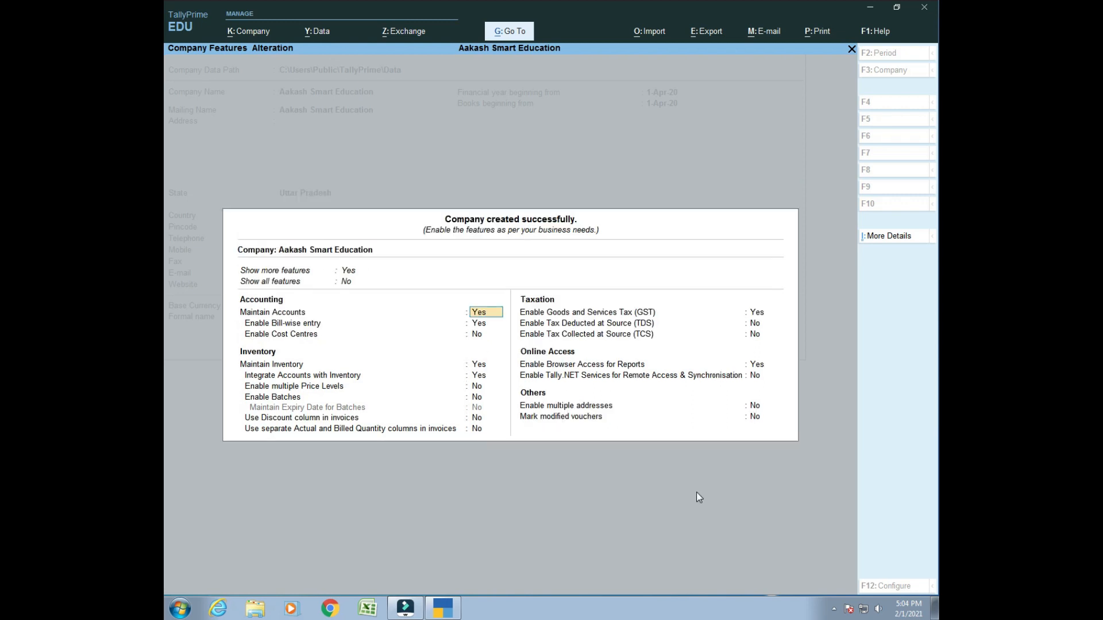
pyautogui.press('Up')
pyautogui.press('Up')
pyautogui.write('n')
pyautogui.press('Return')
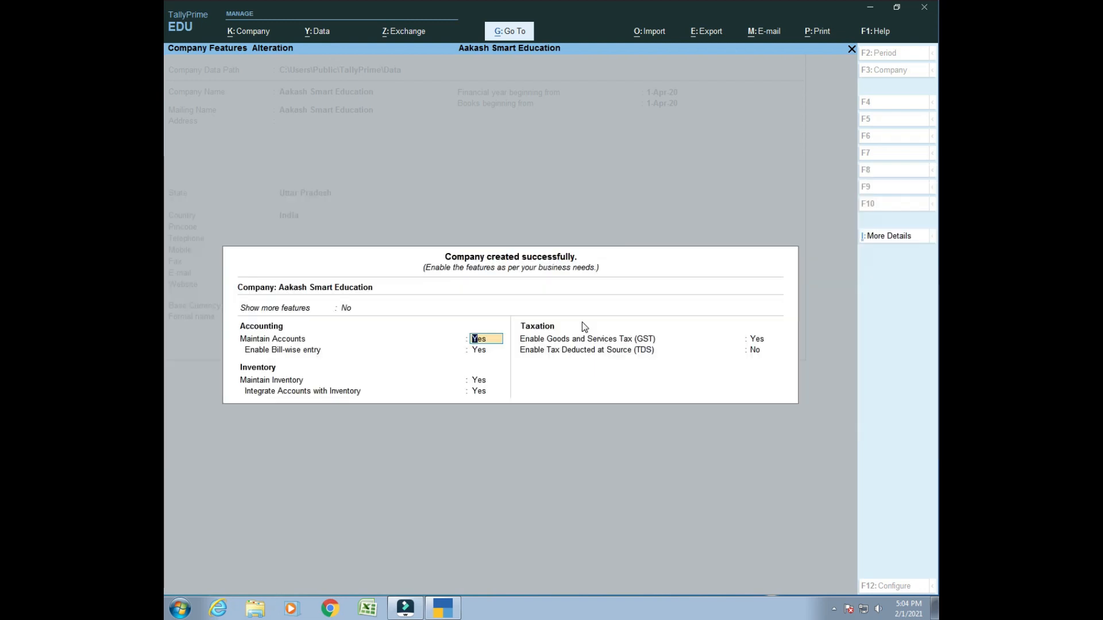
# Set Show more features and Show all features to Yes in the company features
pyautogui.press('Up')
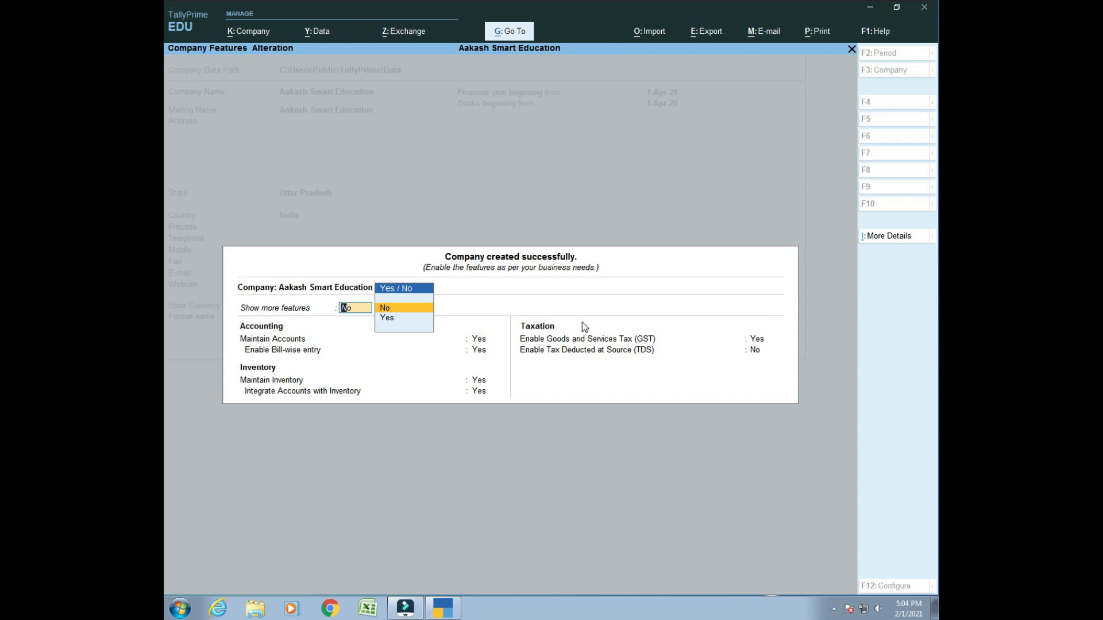
pyautogui.press('Down')
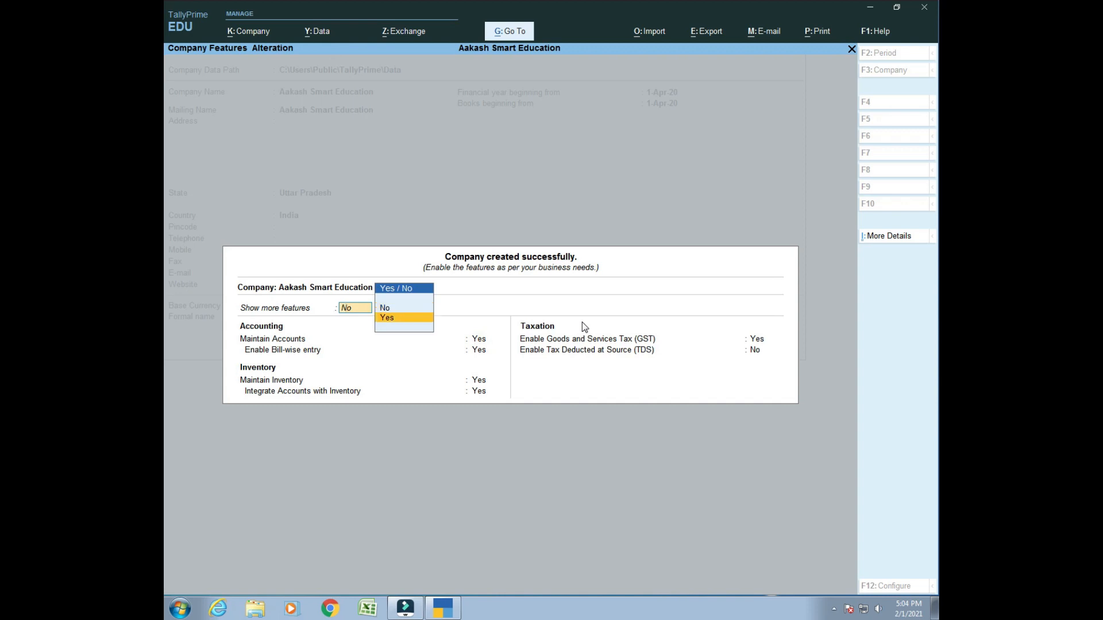
pyautogui.press('Return')
pyautogui.press('Up')
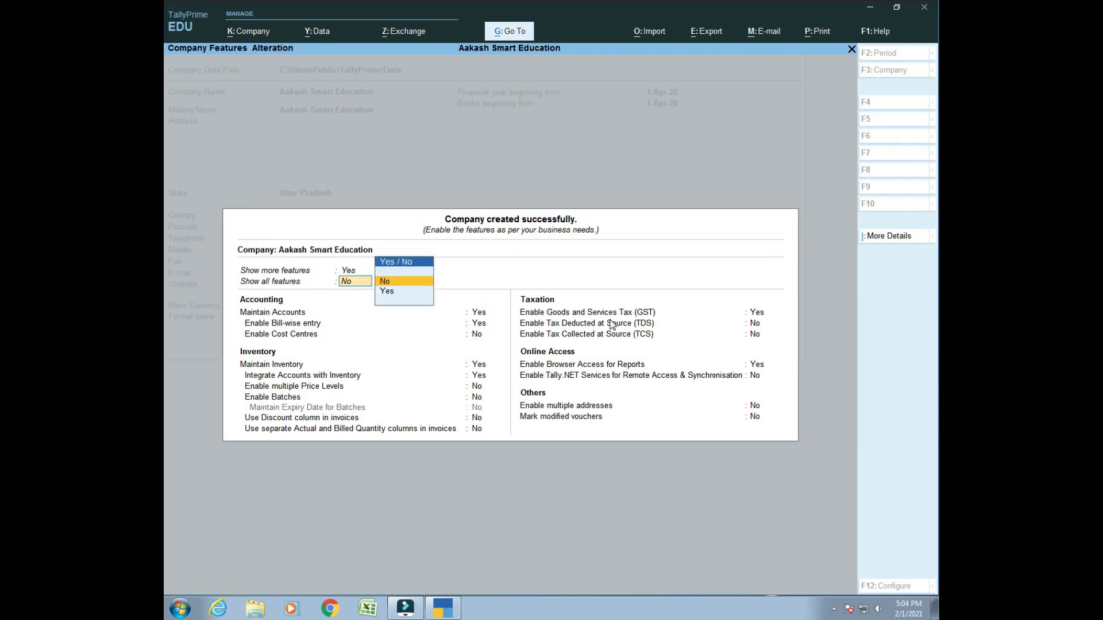
pyautogui.press('Down')
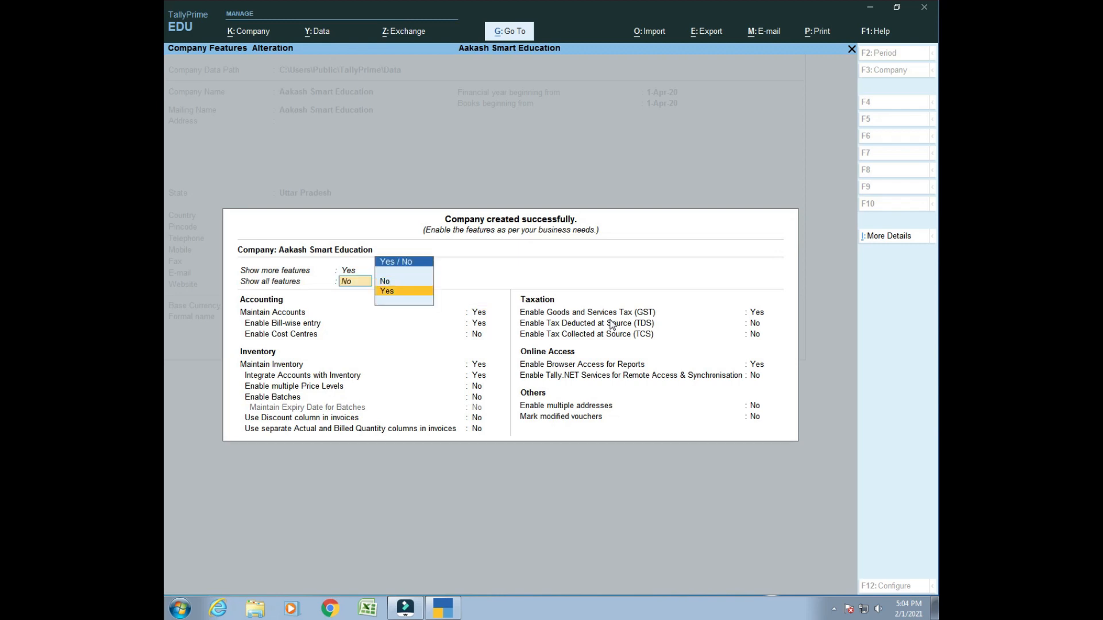
pyautogui.press('Return')
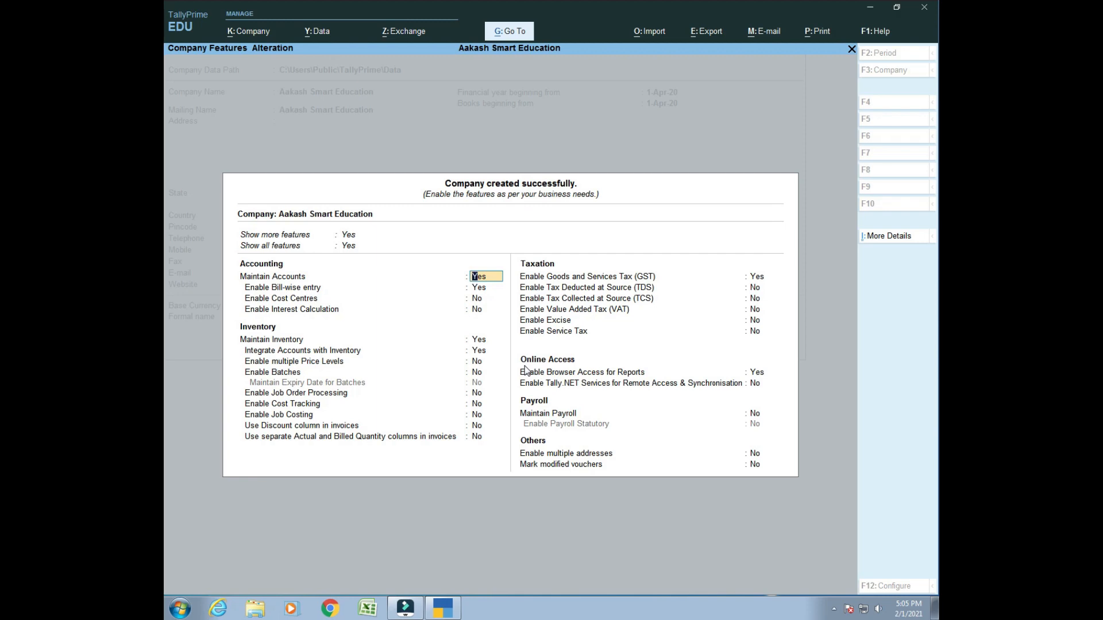
# Keep GST enabled and accept the GST details for Uttar Pradesh with Regular registration, monthly GSTR1 and e-Way Bill applicable from 1-Apr-20
pyautogui.press('Return')
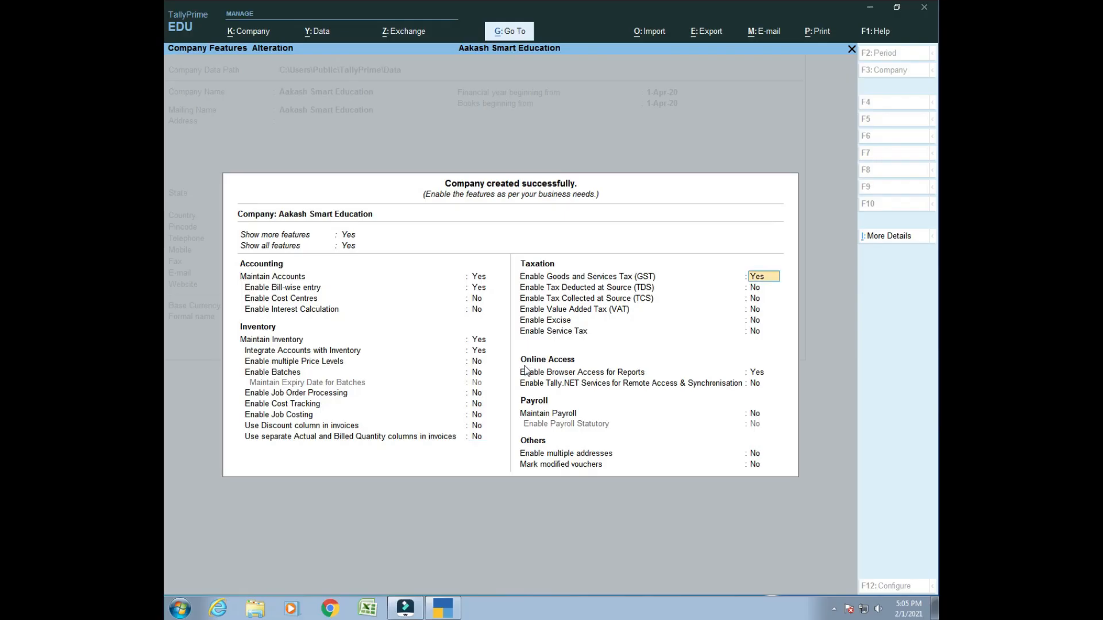
pyautogui.press('Return')
pyautogui.press('Return')
pyautogui.press('Return')
pyautogui.press('Return')
pyautogui.press('Return')
pyautogui.press('Return')
pyautogui.press('Return')
pyautogui.press('Return')
pyautogui.press('Return')
pyautogui.press('Return')
pyautogui.press('Return')
pyautogui.press('Return')
pyautogui.press('Return')
pyautogui.press('Return')
pyautogui.press('Return')
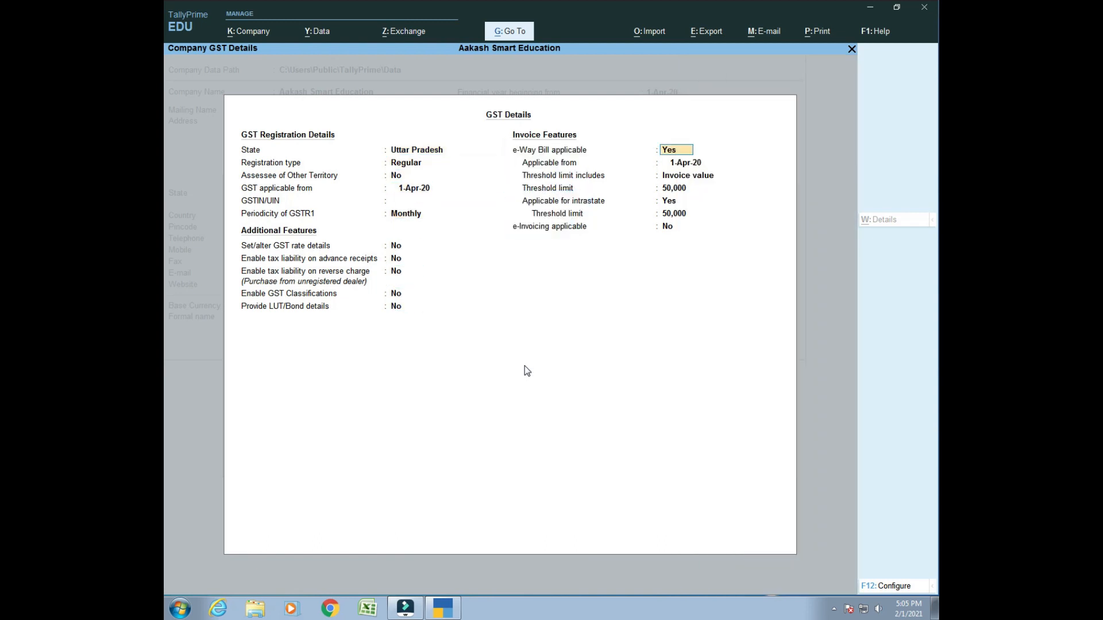
pyautogui.press('Return')
pyautogui.press('Return')
pyautogui.press('Return')
pyautogui.press('Return')
pyautogui.press('Return')
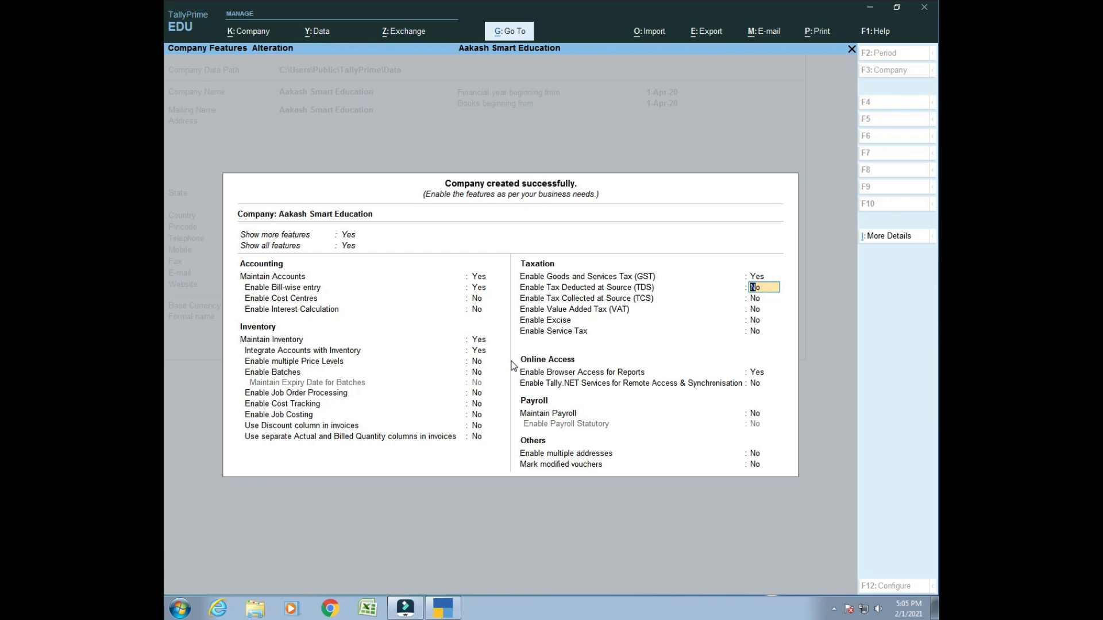
# Leave TDS, TCS, VAT, Excise, Service Tax and Tally.NET Services set to No, keeping browser access for reports enabled
pyautogui.press('Return')
pyautogui.press('Return')
pyautogui.press('Return')
pyautogui.press('Return')
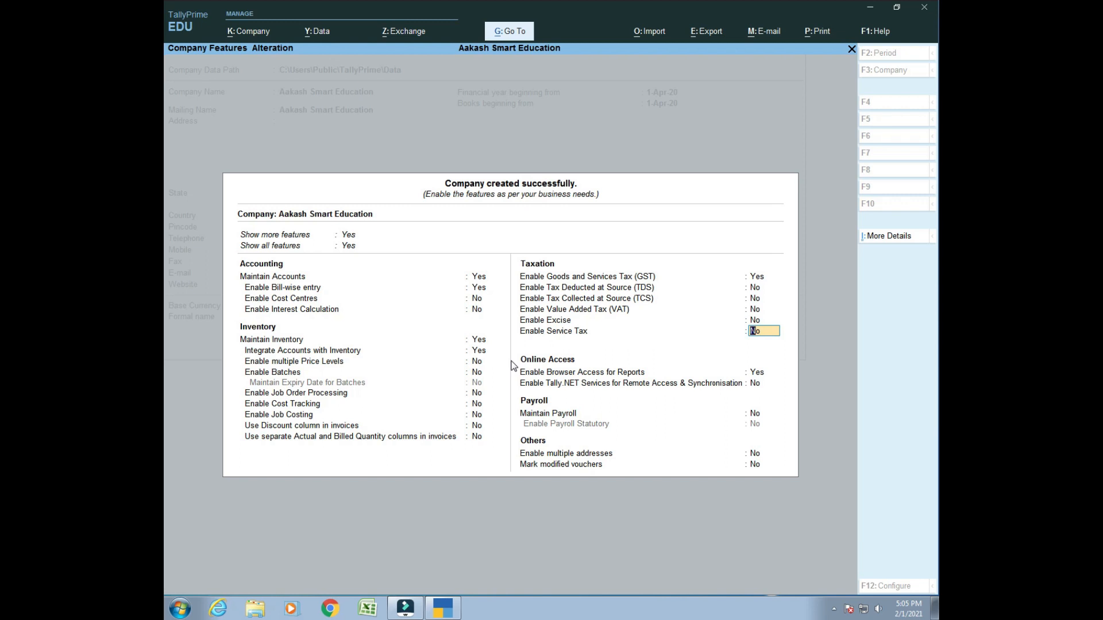
pyautogui.press('Return')
pyautogui.press('Return')
pyautogui.press('Return')
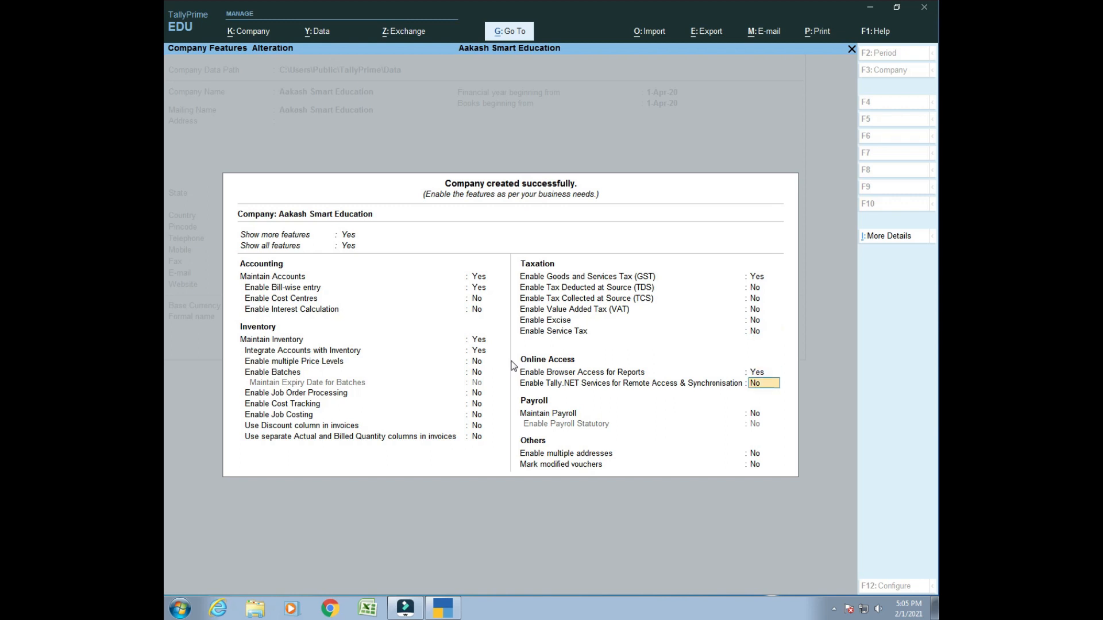
pyautogui.press('Return')
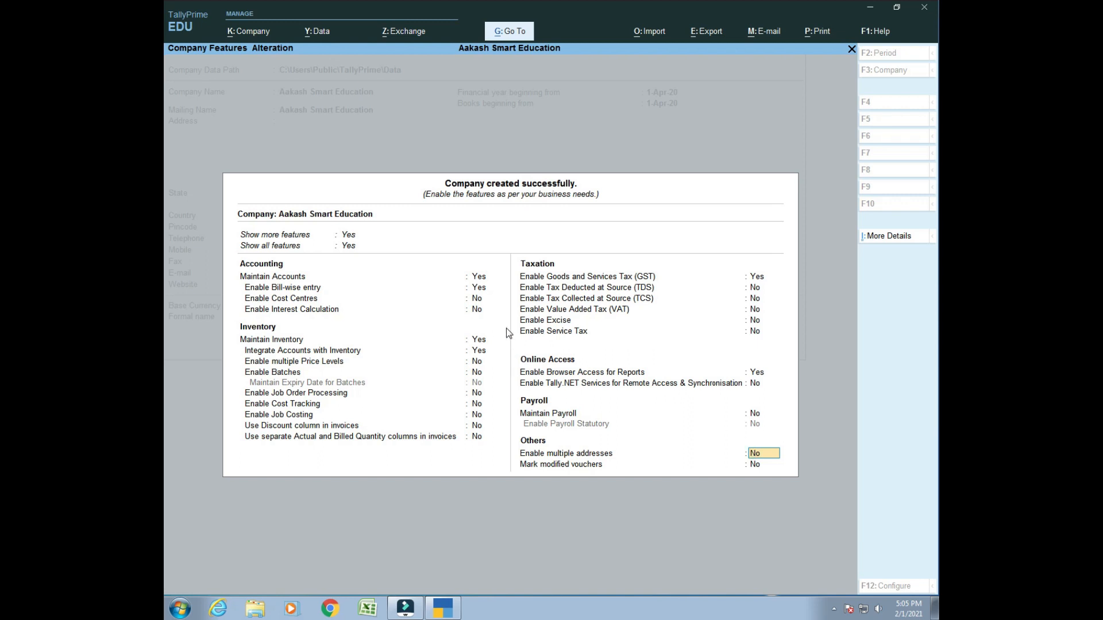
# Review the Maintain Accounts, Maintain Inventory, Integrate Accounts with Inventory and multiple Price Levels settings
pyautogui.click(483, 277)
pyautogui.click(478, 340)
pyautogui.click(480, 350)
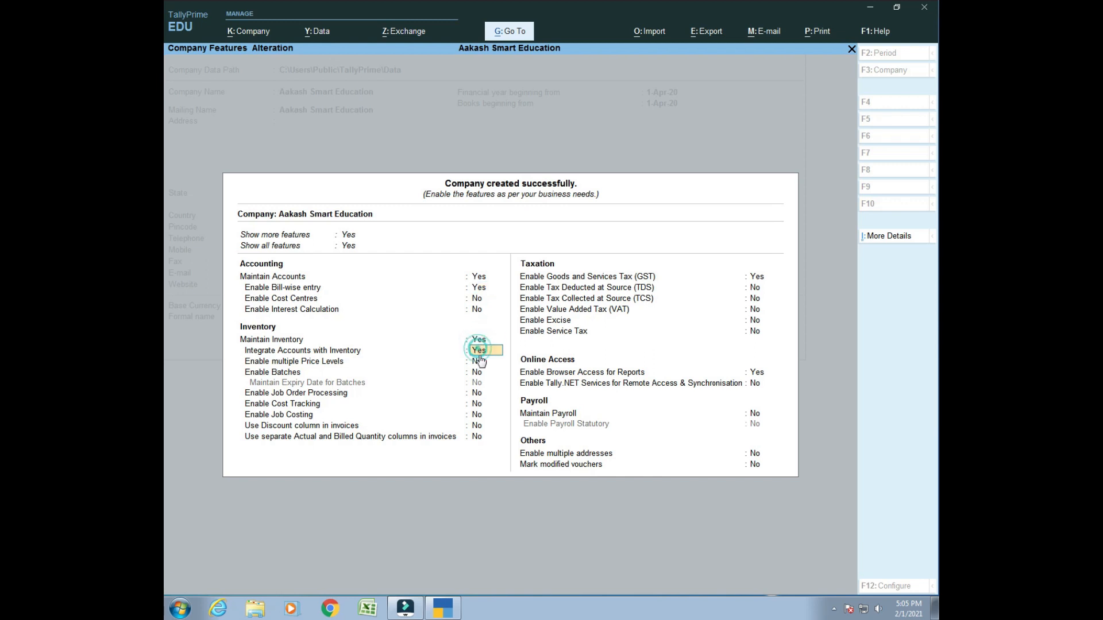
pyautogui.click(481, 361)
pyautogui.click(479, 341)
pyautogui.click(480, 277)
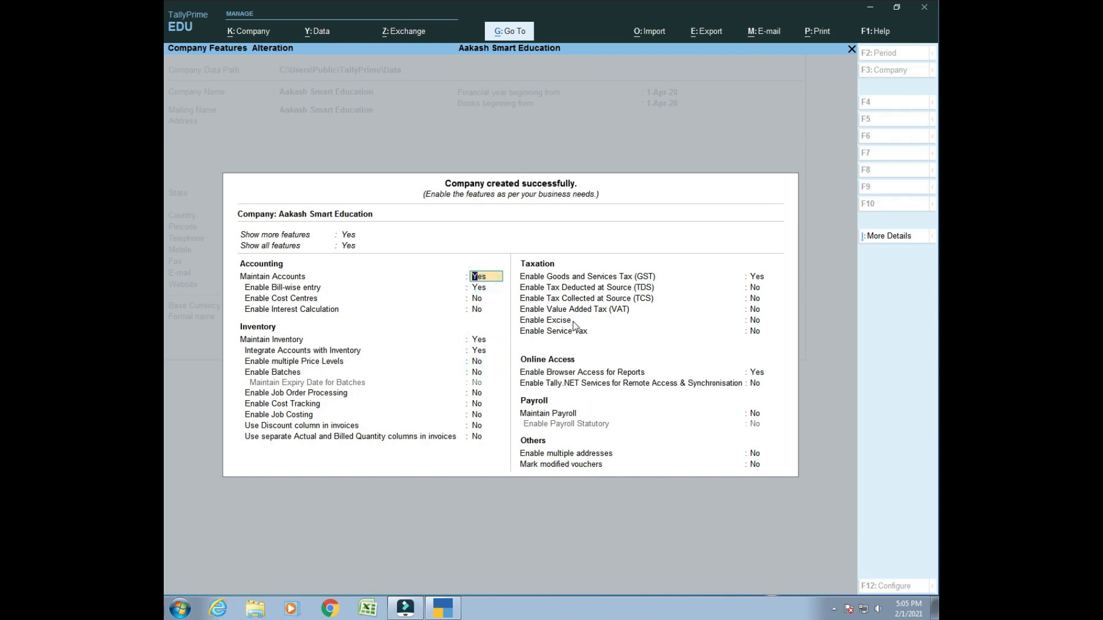
# Keep accounts, bill-wise entry and integrated inventory enabled, leaving the remaining accounting and inventory features set to No
pyautogui.press('Return')
pyautogui.press('Return')
pyautogui.press('Return')
pyautogui.press('Return')
pyautogui.press('Return')
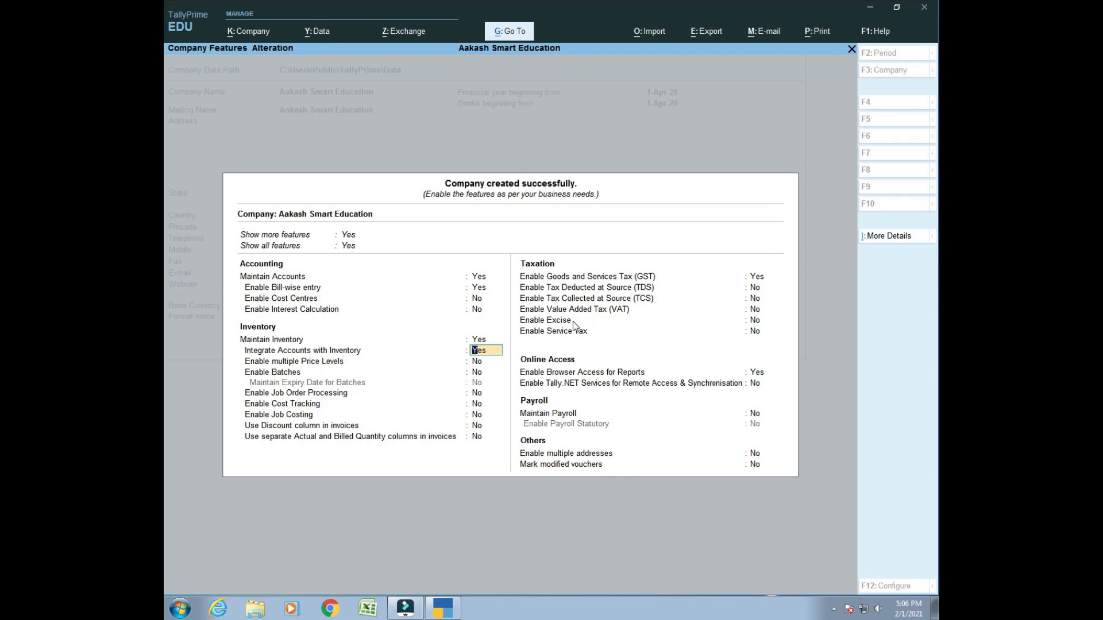
pyautogui.press('Return')
pyautogui.press('Return')
pyautogui.press('Return')
pyautogui.press('Return')
pyautogui.press('Return')
pyautogui.press('Return')
pyautogui.press('Return')
pyautogui.press('Return')
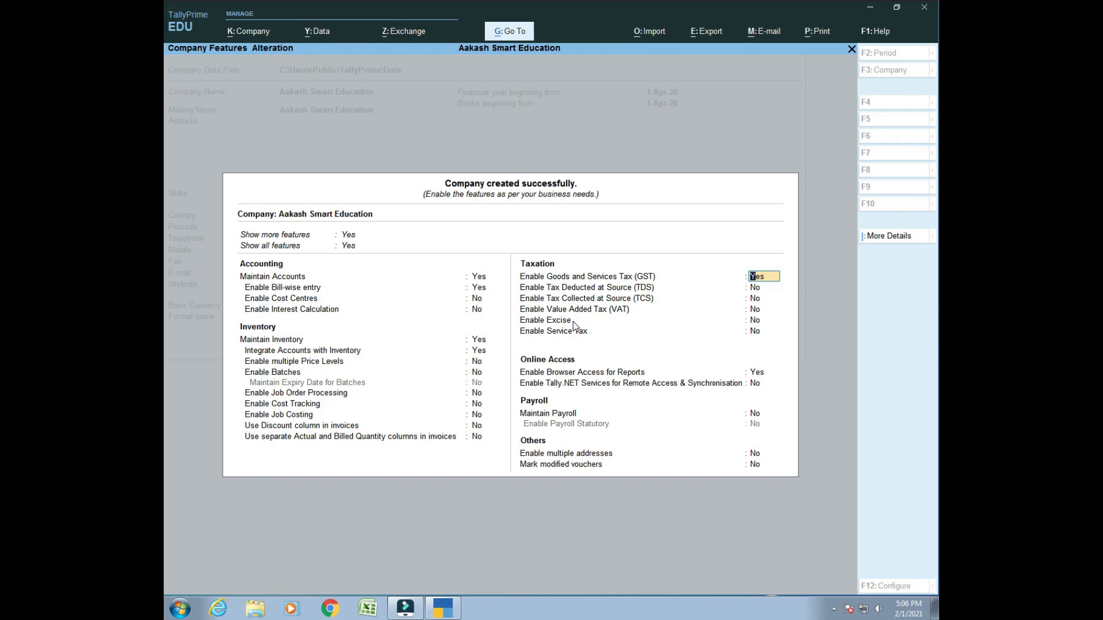
# Keep the GST details and the remaining taxation, online access, payroll and other features as set, and accept the company features
pyautogui.press('Return')
pyautogui.press('Return')
pyautogui.press('Return')
pyautogui.press('Return')
pyautogui.press('Return')
pyautogui.press('Return')
pyautogui.press('Return')
pyautogui.press('Return')
pyautogui.press('Return')
pyautogui.press('Return')
pyautogui.press('Return')
pyautogui.press('Return')
pyautogui.press('Return')
pyautogui.press('Return')
pyautogui.press('Return')
pyautogui.press('Return')
pyautogui.press('Return')
pyautogui.press('Return')
pyautogui.press('Return')
pyautogui.press('Return')
pyautogui.press('Return')
pyautogui.press('Return')
pyautogui.press('Return')
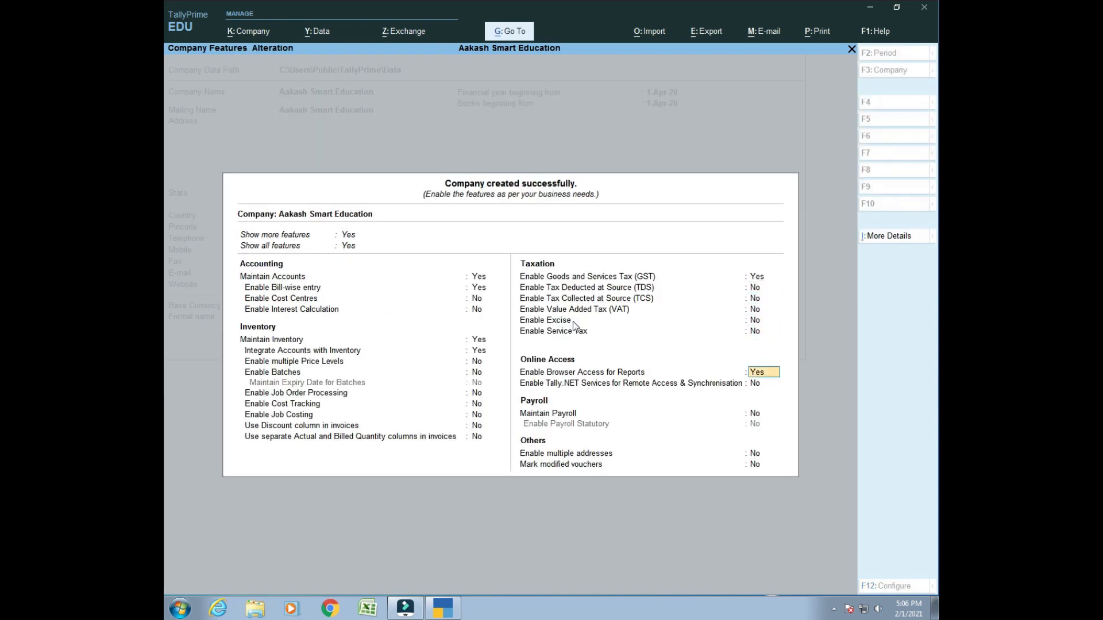
pyautogui.press('Return')
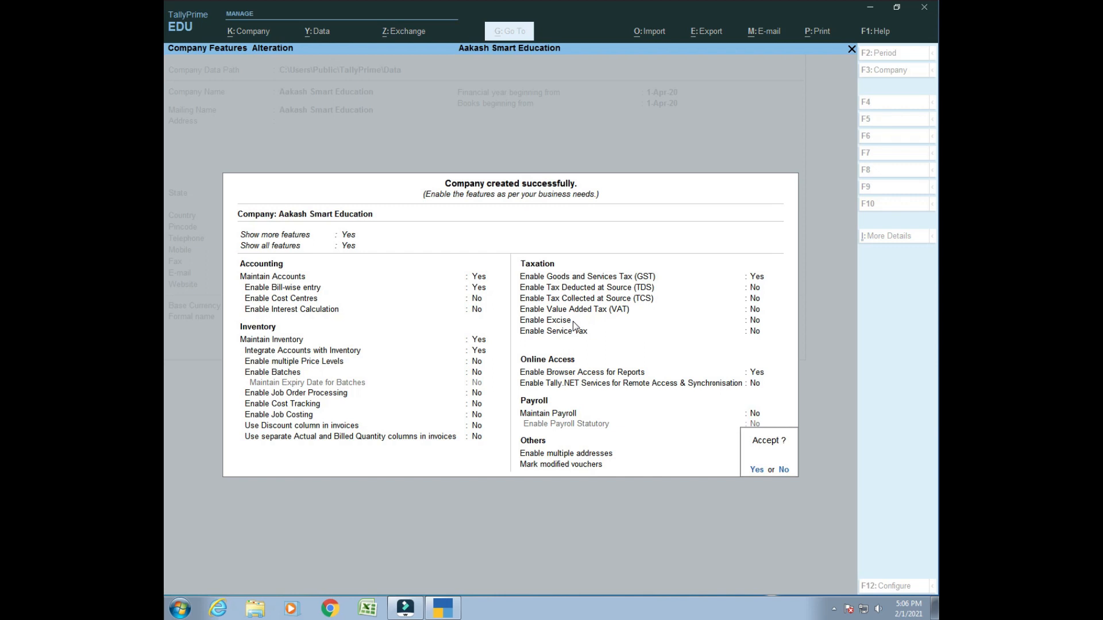
pyautogui.press('Return')
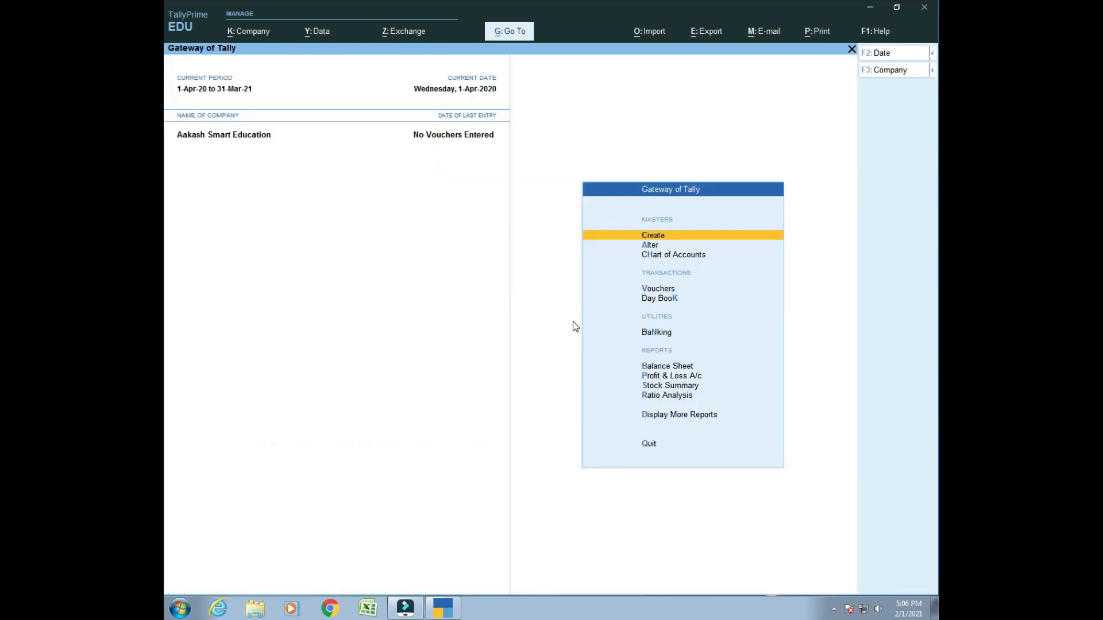